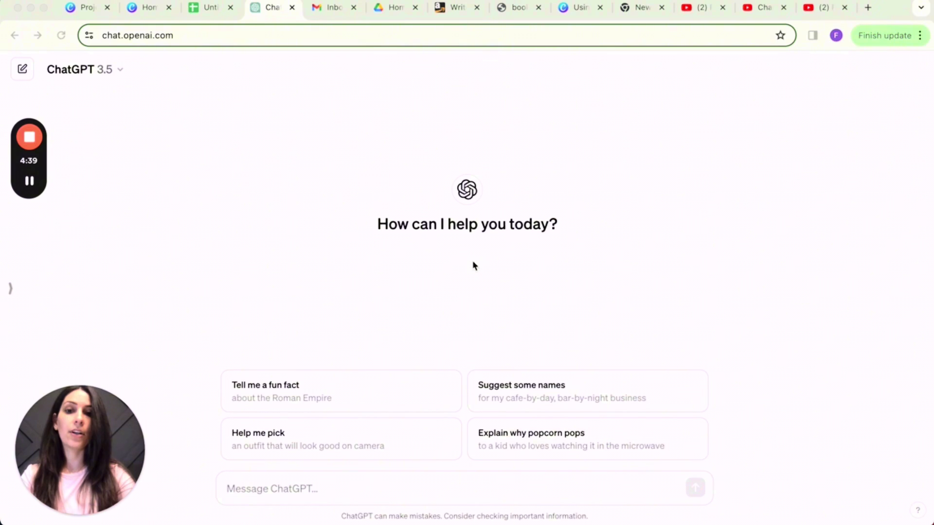
- Ask ChatGPT for 50 fitness motivational quotes
click(273, 490)
text(Please w)
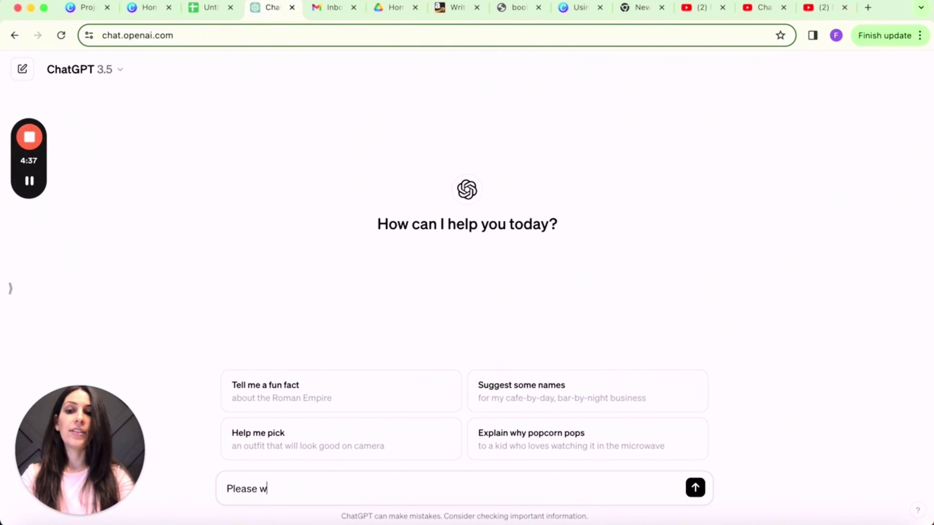
text(tte )
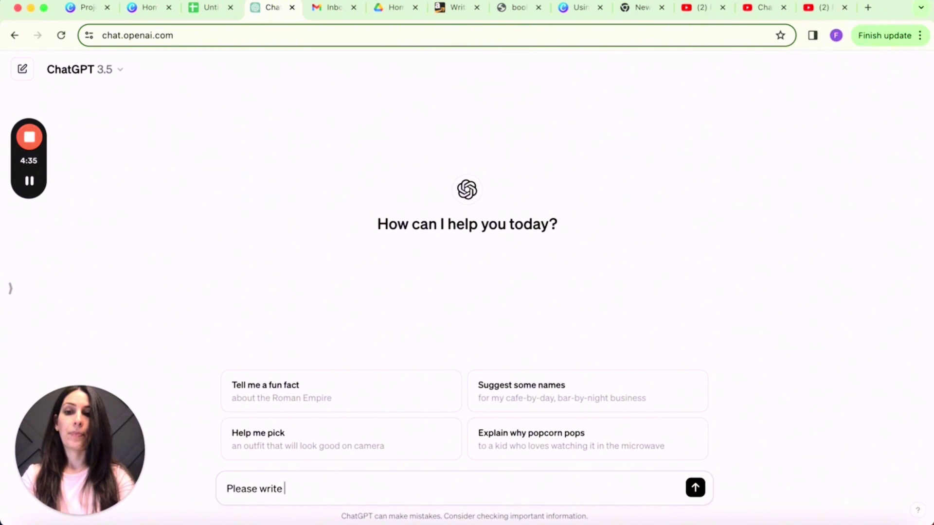
text(me 50 fitnes)
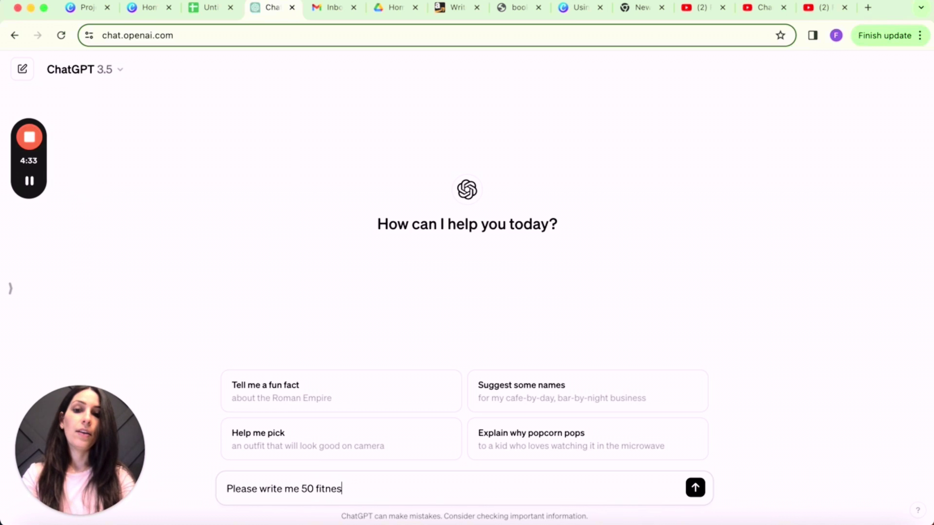
text(s motivational )
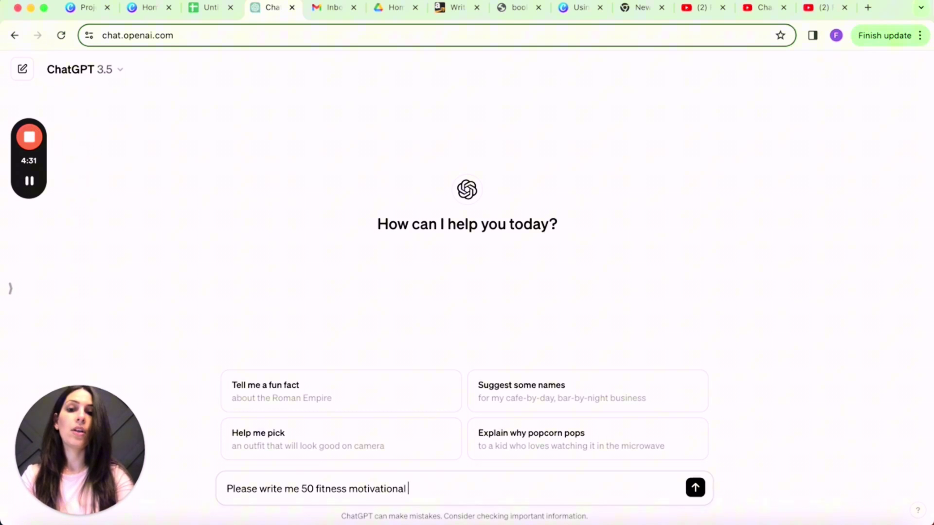
text(quotes)
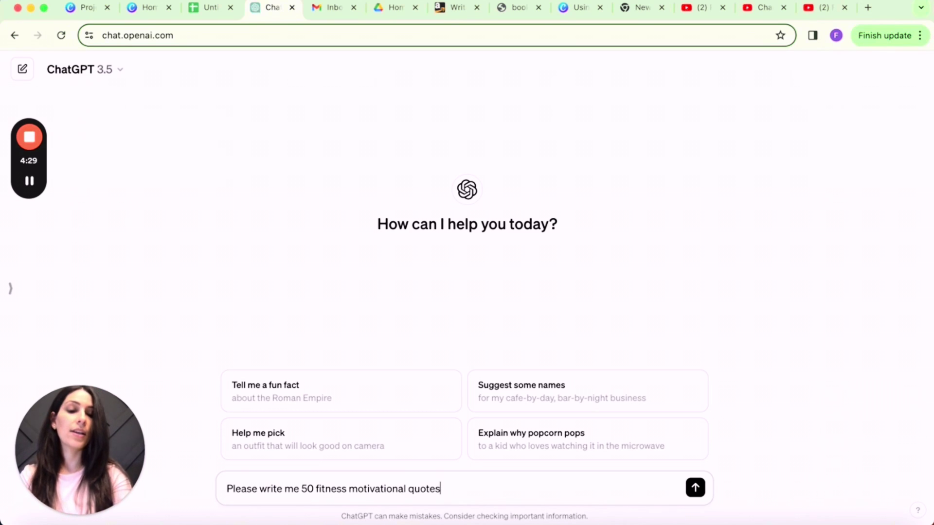
key(Return)
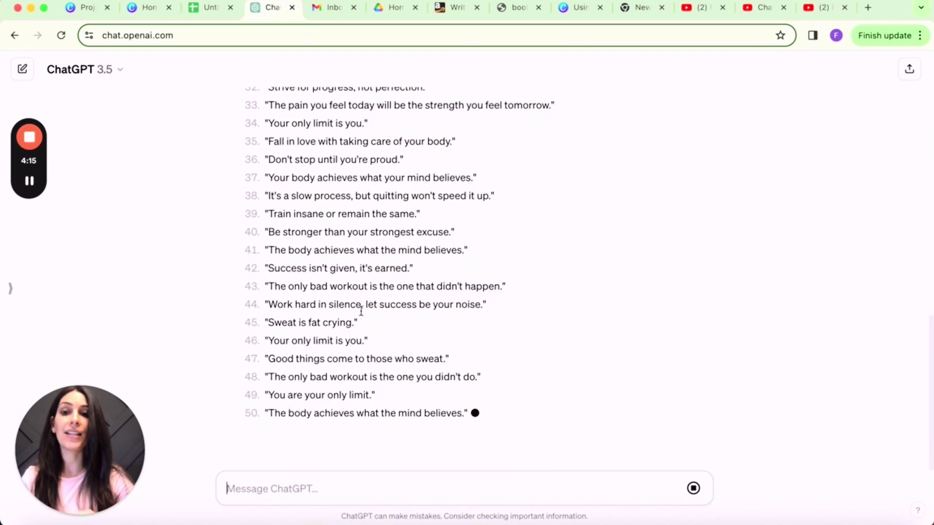
- Copy the quote list into column A of the Untitled spreadsheet, then return to ChatGPT
scroll(361, 312, up, 10)
scroll(361, 310, up, 6)
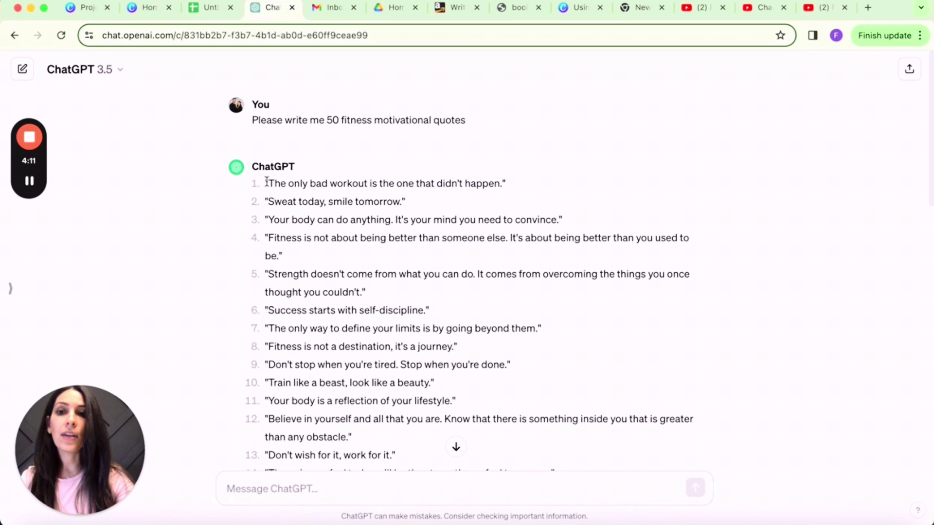
drag(267, 183, 488, 415)
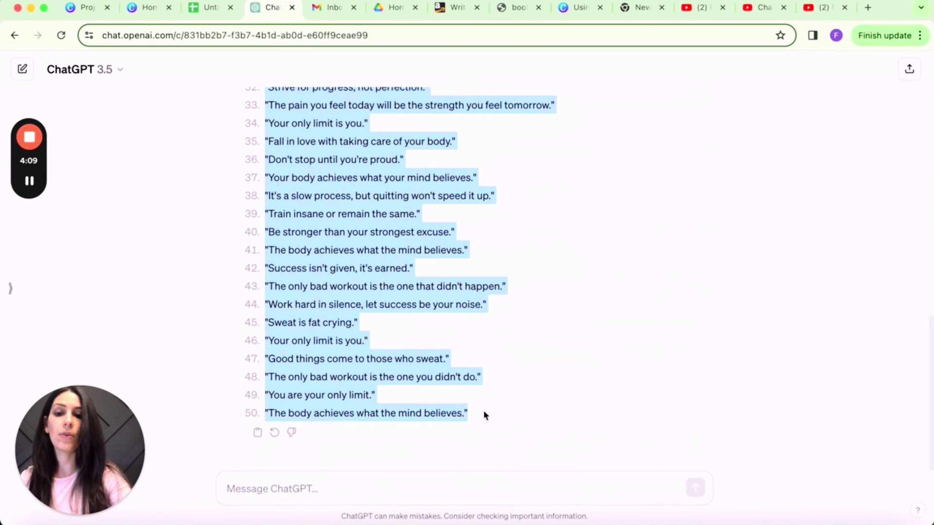
click(210, 7)
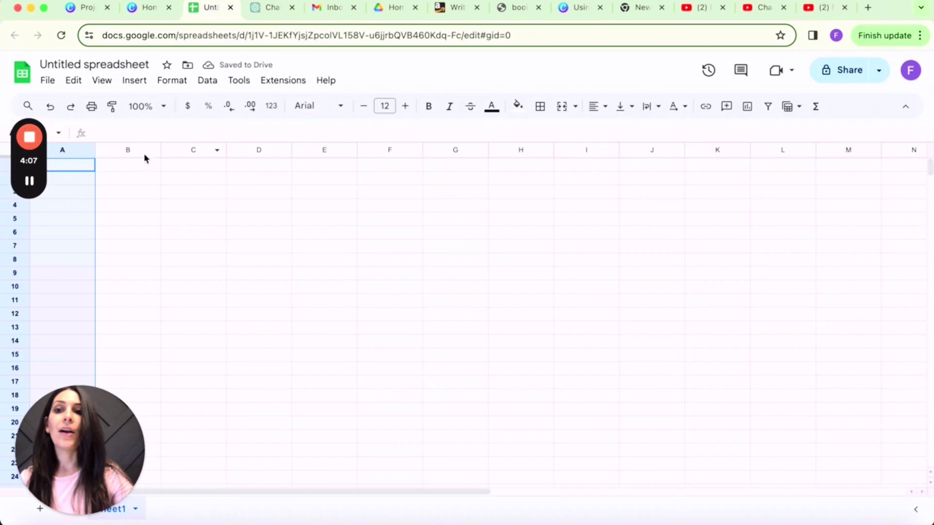
key(super+v)
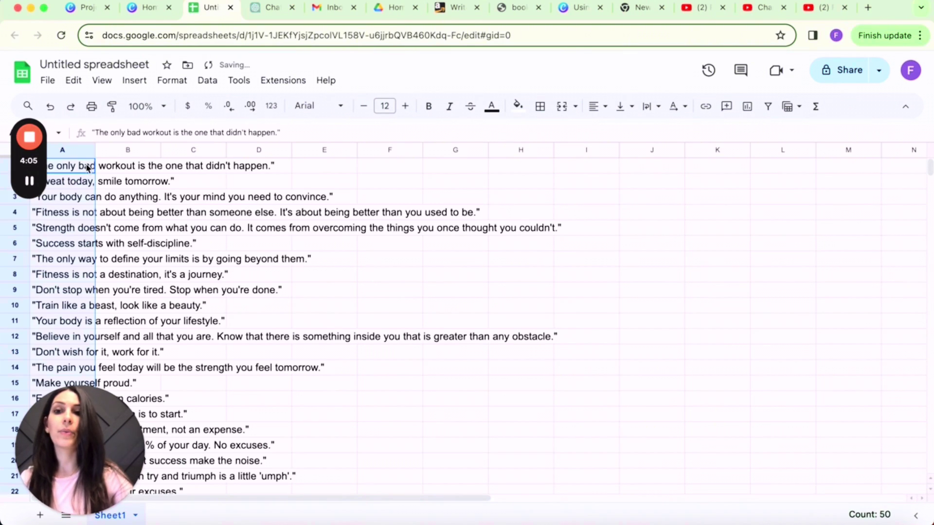
click(267, 9)
- Ask ChatGPT for 50 fitness tips
click(282, 487)
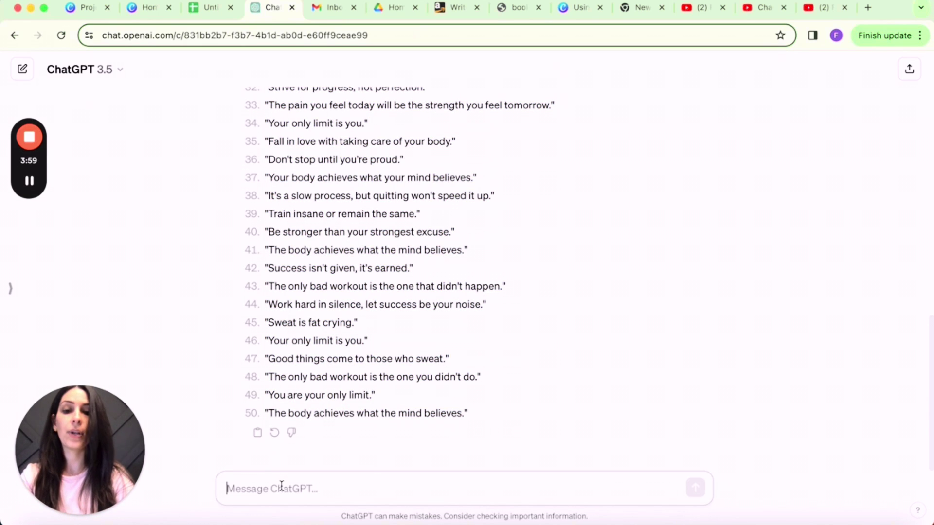
text(Pleas)
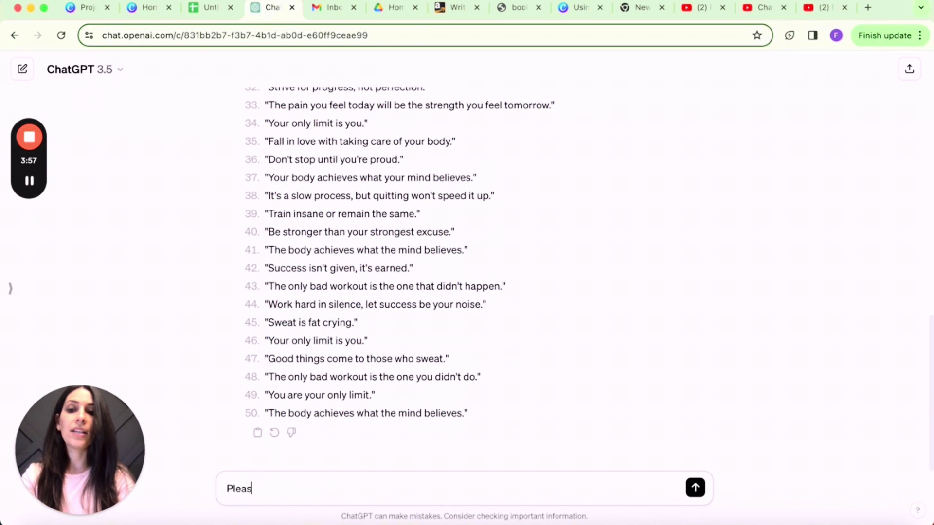
text(e write me 50)
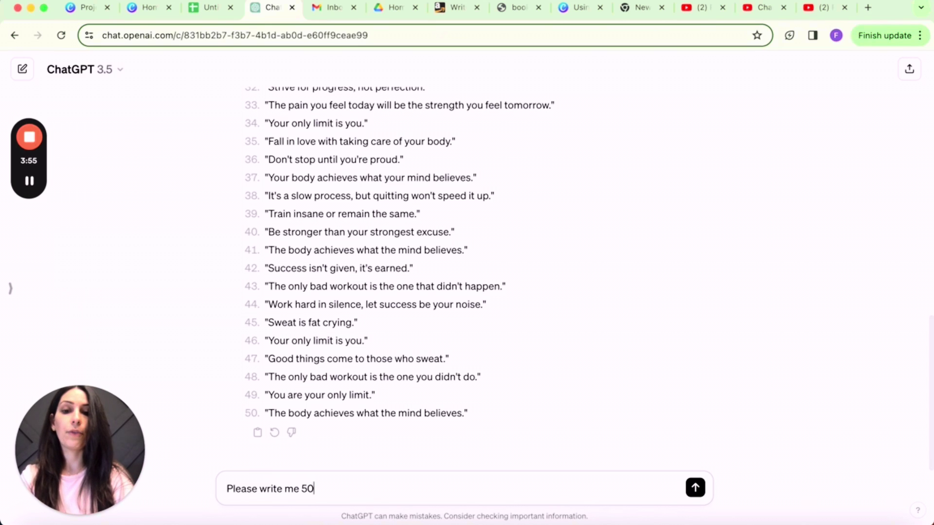
text( fitness )
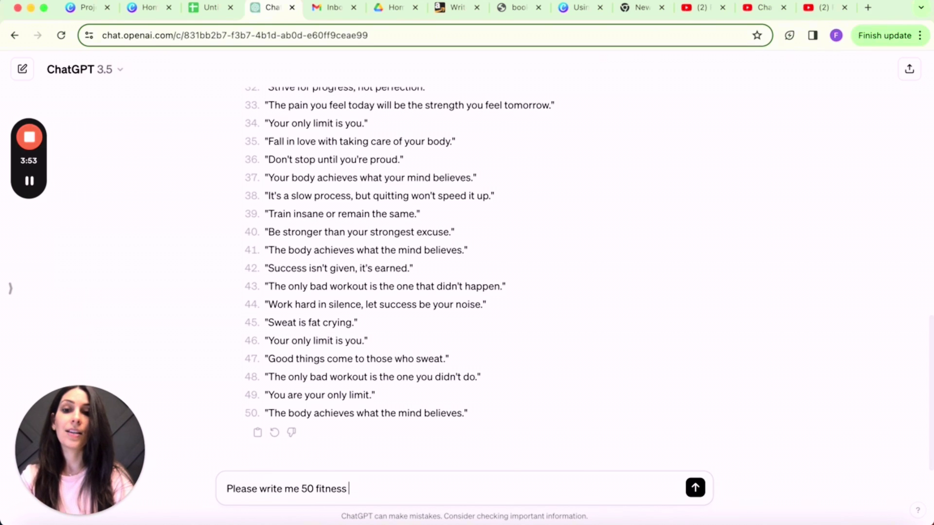
text(tips)
key(Return)
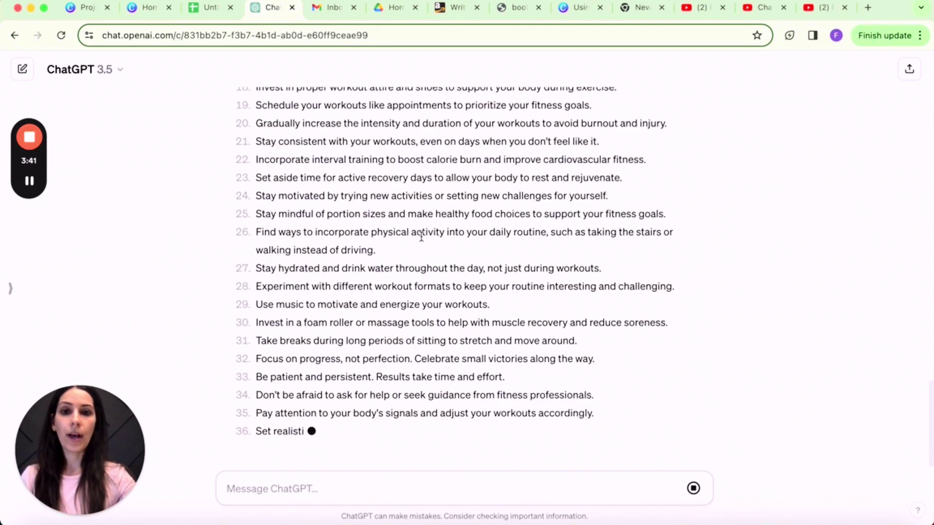
- Copy the tips reply and bring up the spreadsheet below the quotes
scroll(440, 243, up, 15)
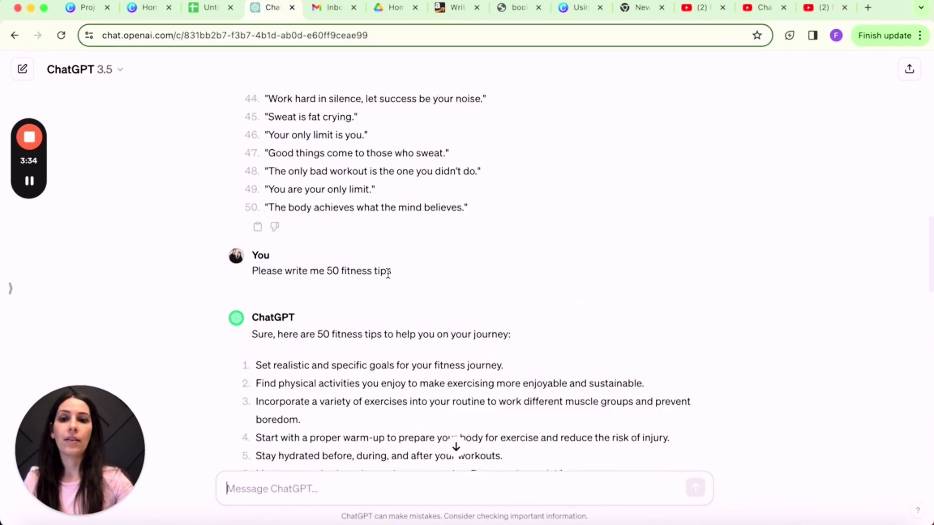
drag(257, 354, 662, 416)
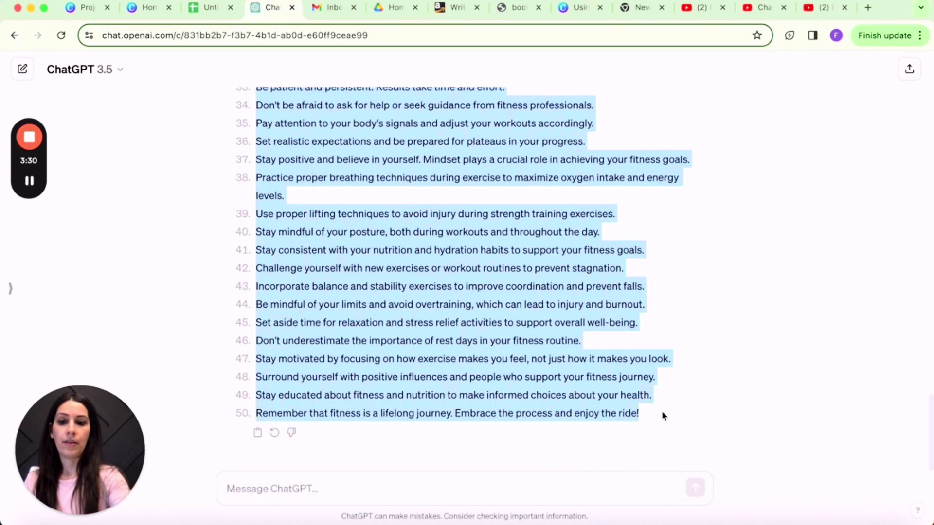
click(204, 7)
scroll(271, 306, down, 15)
- Paste the 50 fitness tips into cell A51, directly beneath the quotes
click(85, 219)
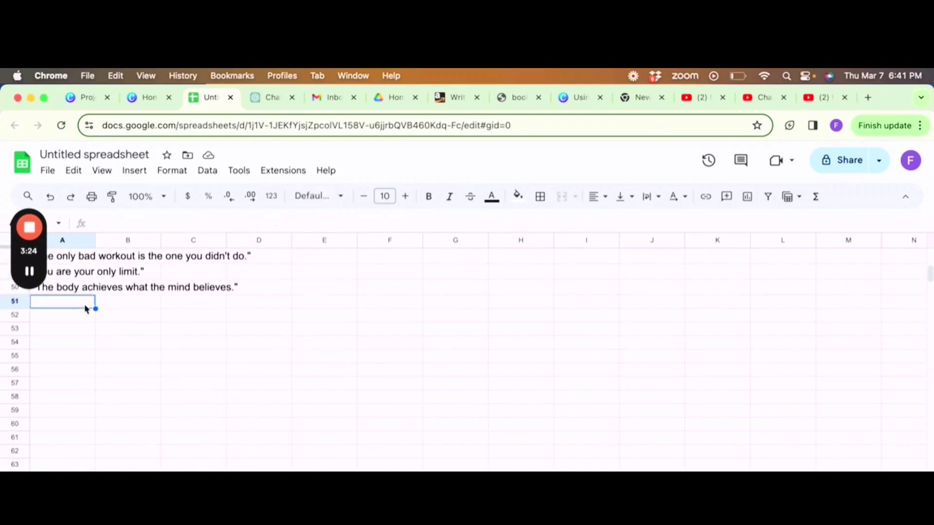
key(super+v)
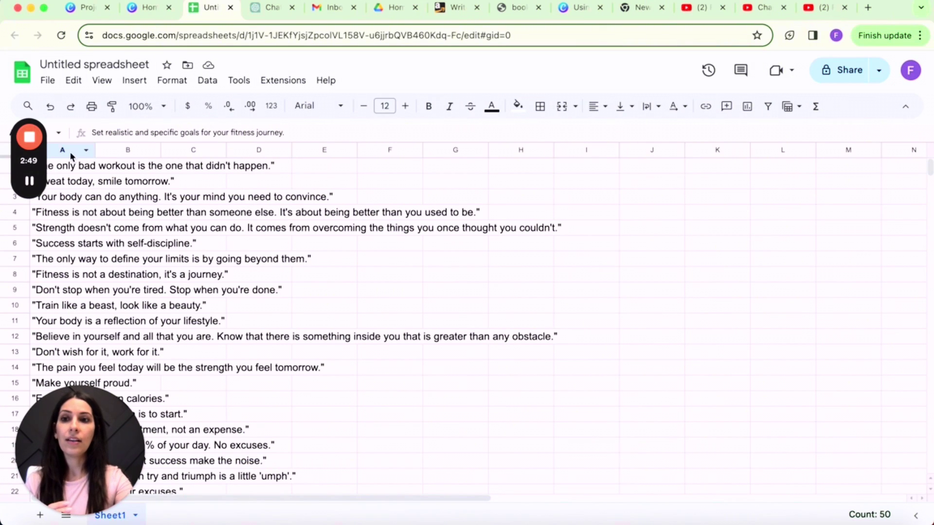
- Enter 'Read Caption For Details' in cell B1 next to the first quote
click(136, 151)
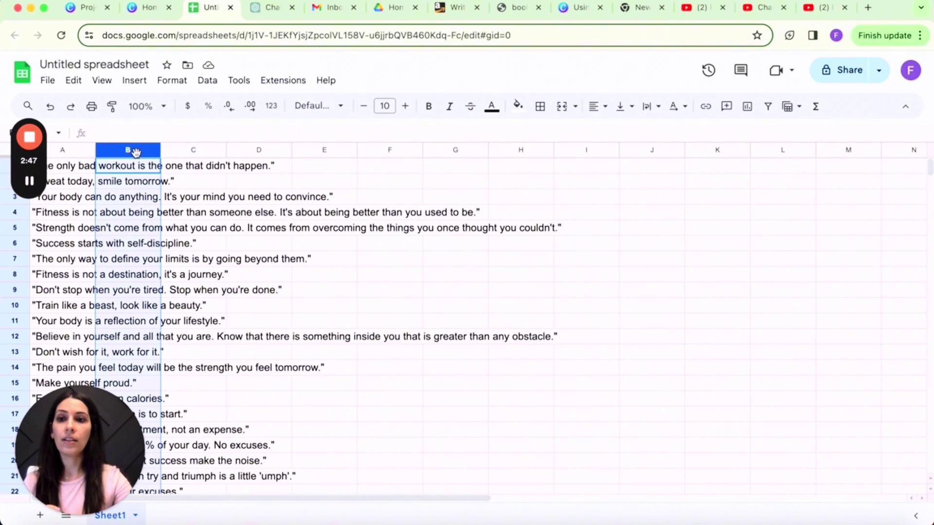
click(140, 170)
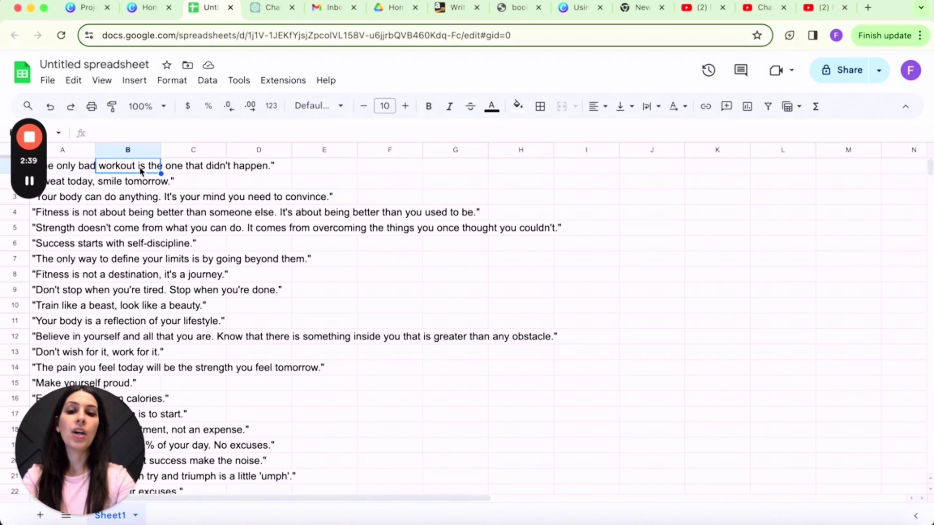
text(Read Cap)
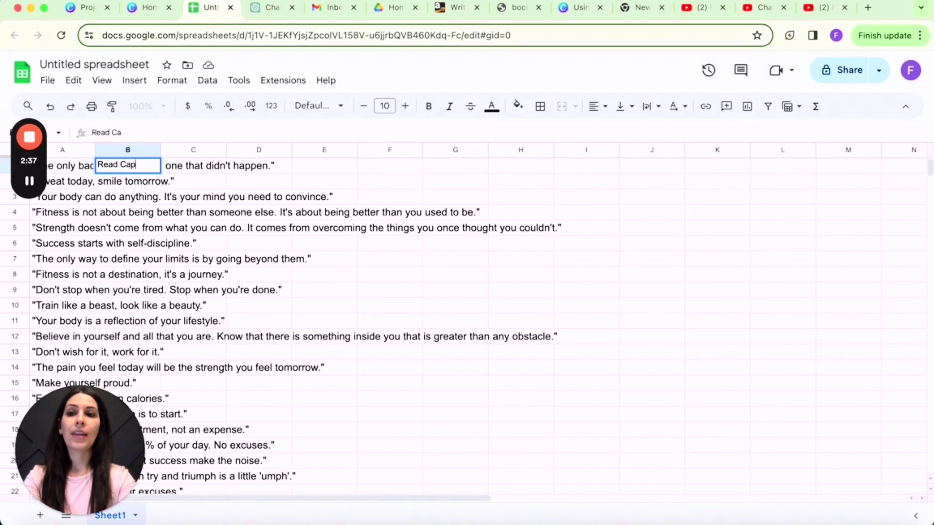
text(tions)
text(For)
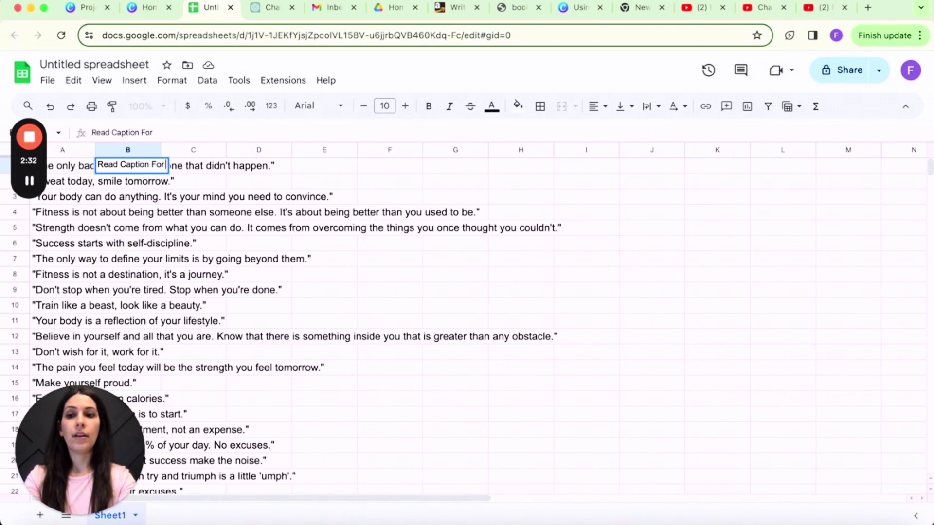
text( Mo)
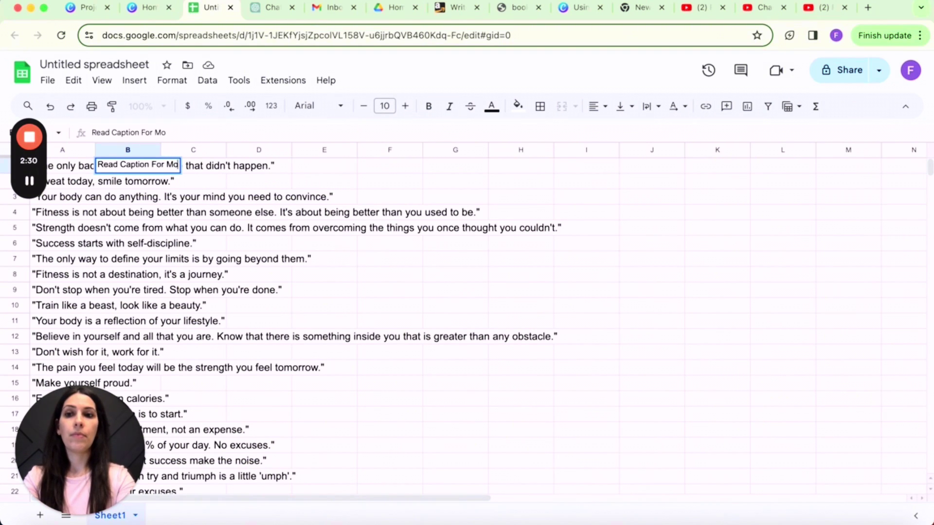
key(BackSpace)
key(BackSpace)
text(Details)
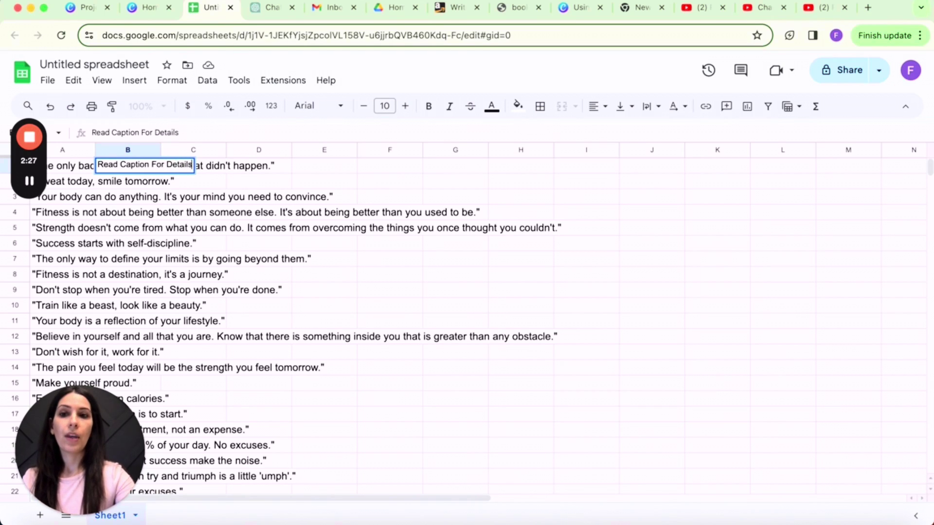
key(Return)
click(147, 171)
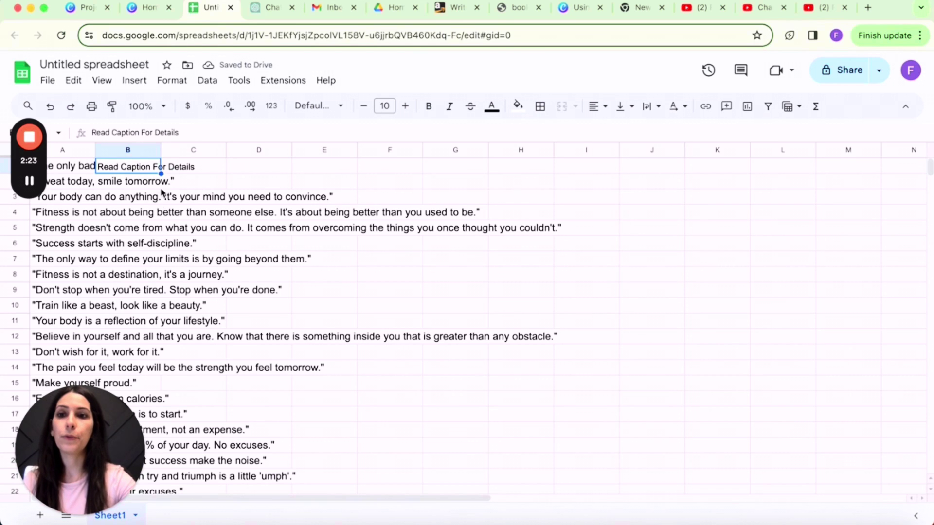
- Fill 'Read Caption For Details' down column B to row 100, clearing the extra B101
drag(160, 174, 159, 422)
drag(164, 519, 160, 516)
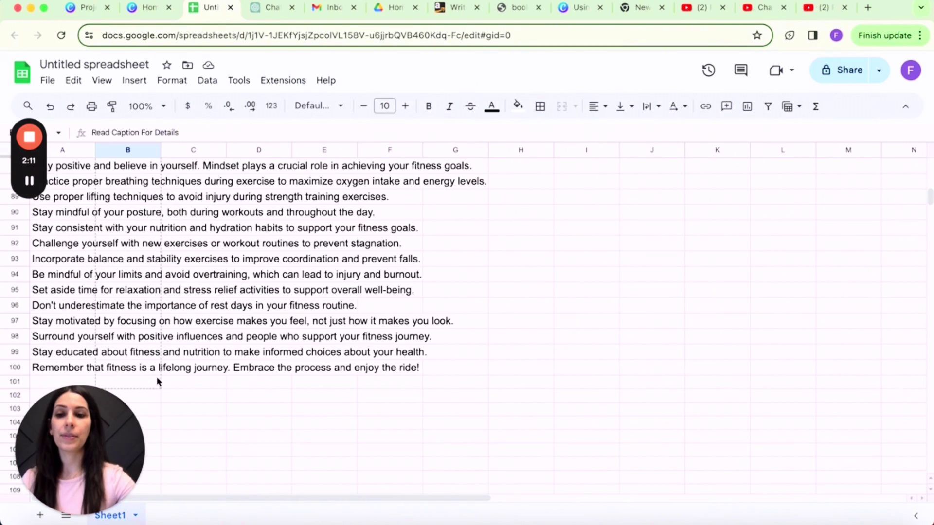
drag(156, 382, 155, 382)
click(211, 384)
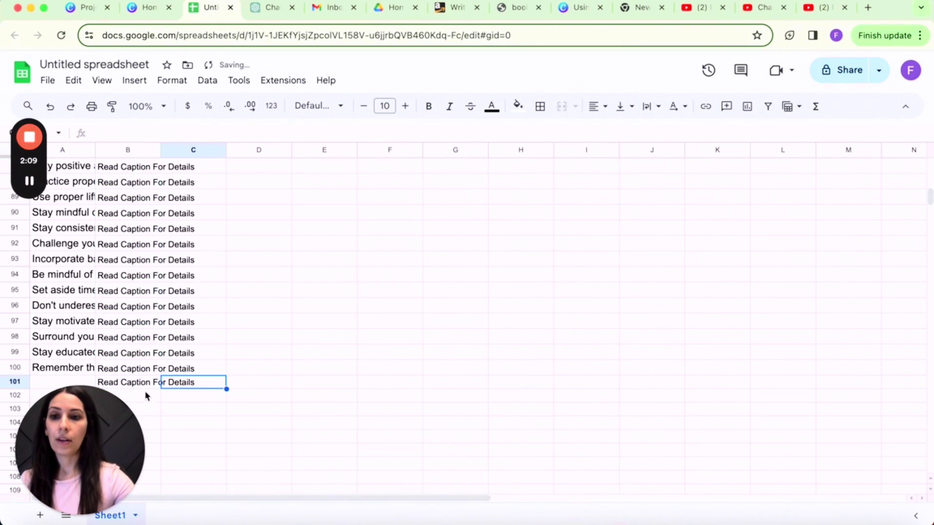
click(139, 387)
key(Delete)
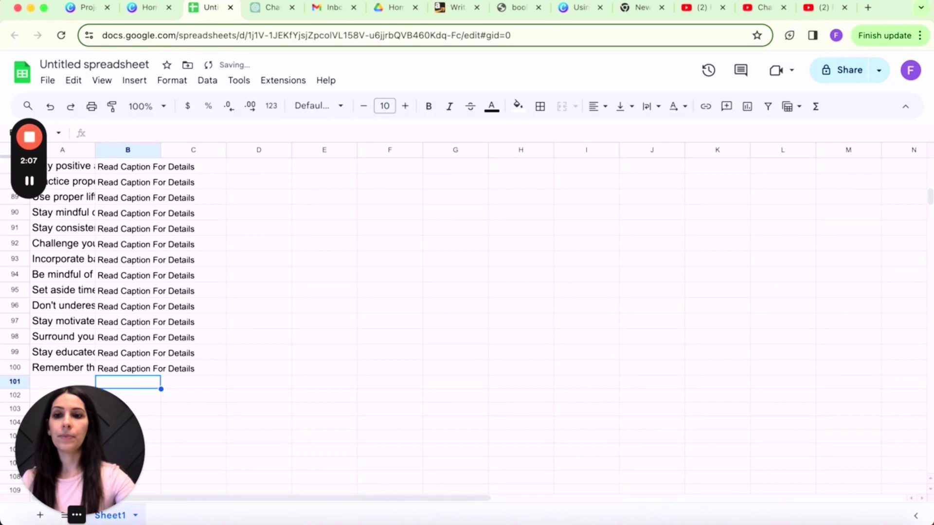
click(245, 355)
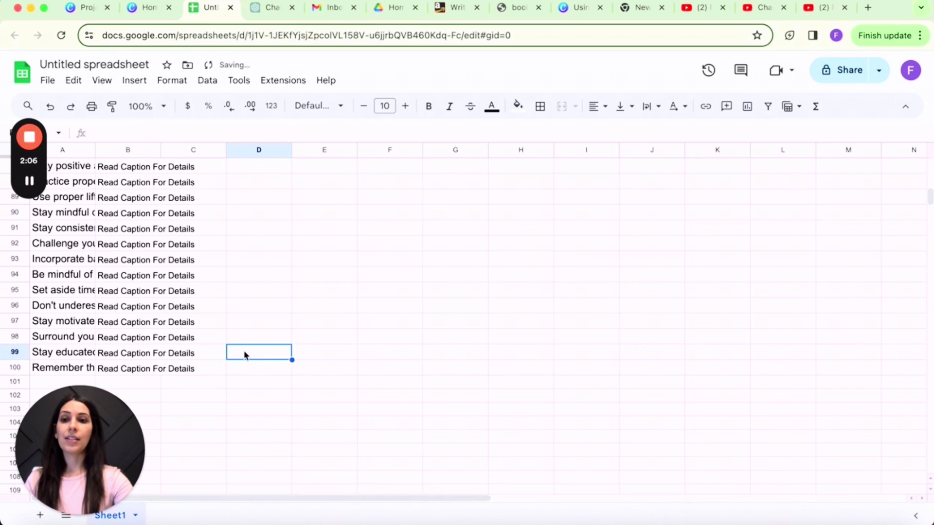
- Download the sheet as a Comma Separated Values (.csv) file
click(52, 82)
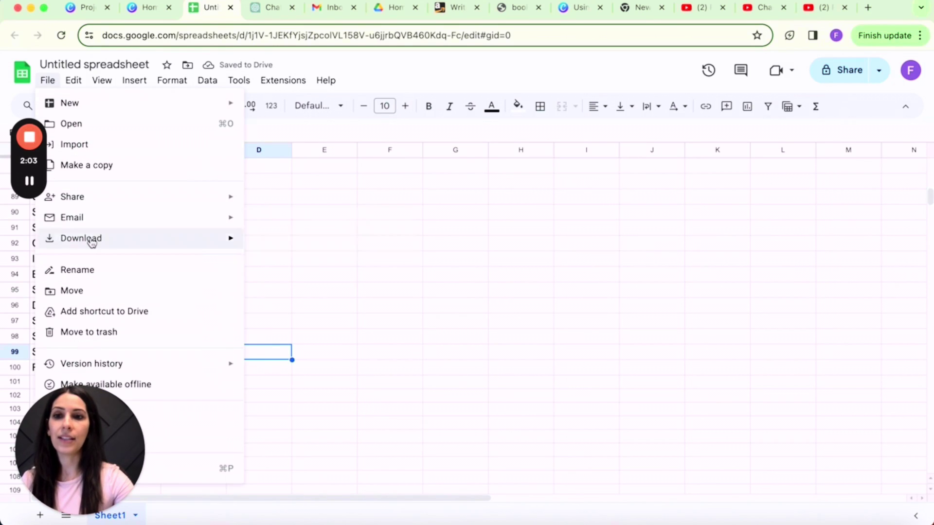
mouse_move(90, 239)
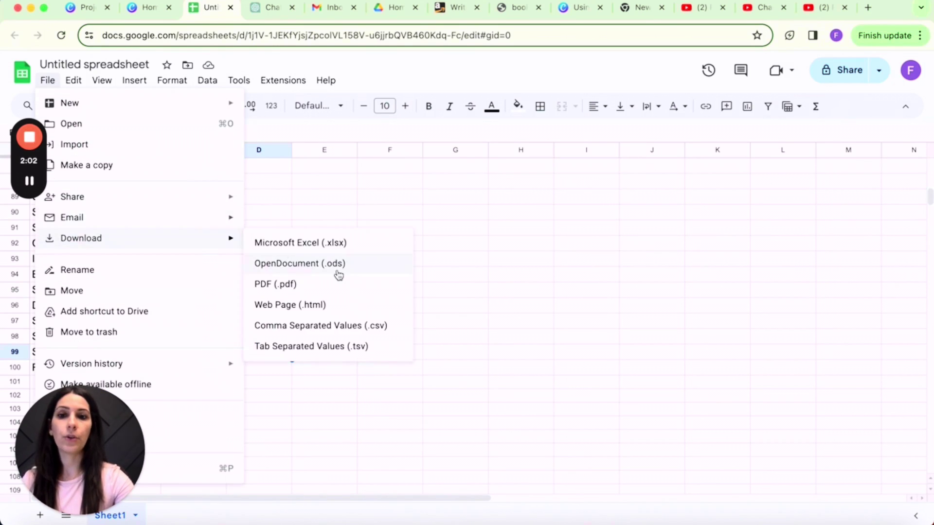
click(353, 327)
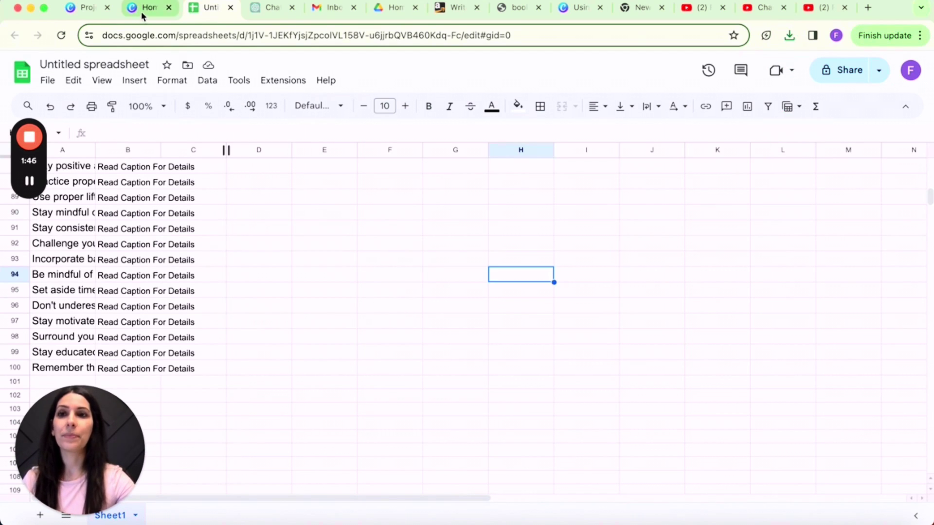
- Create a blank Instagram Reel mobile video design from the Canva home page
click(144, 8)
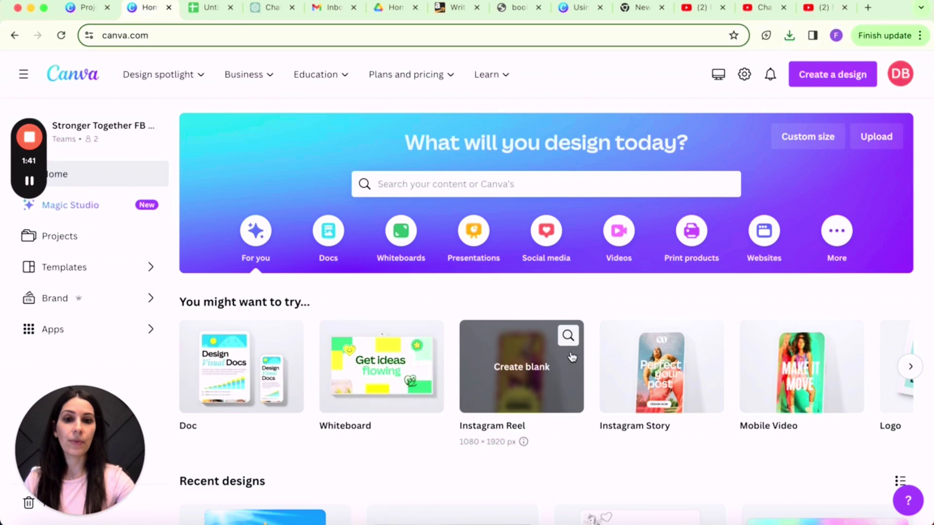
click(520, 382)
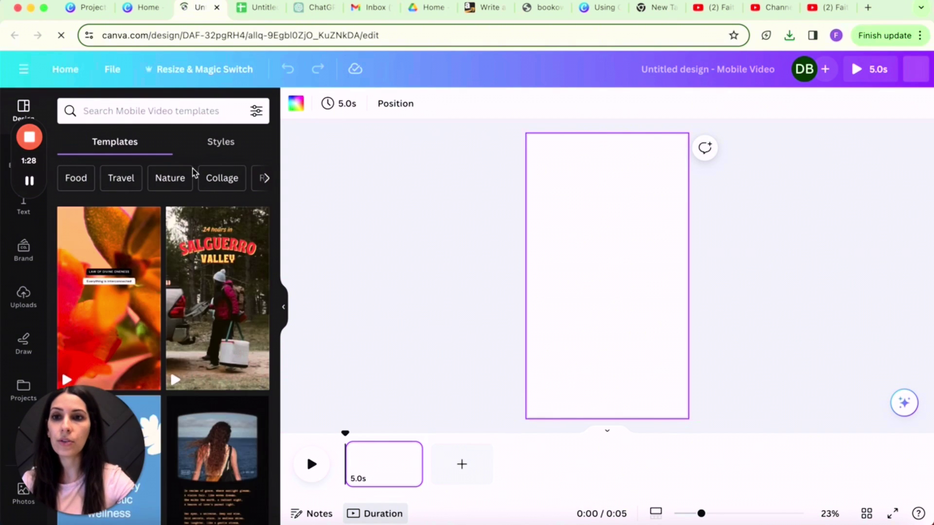
- Search the mobile video templates for 'fitness'
click(134, 113)
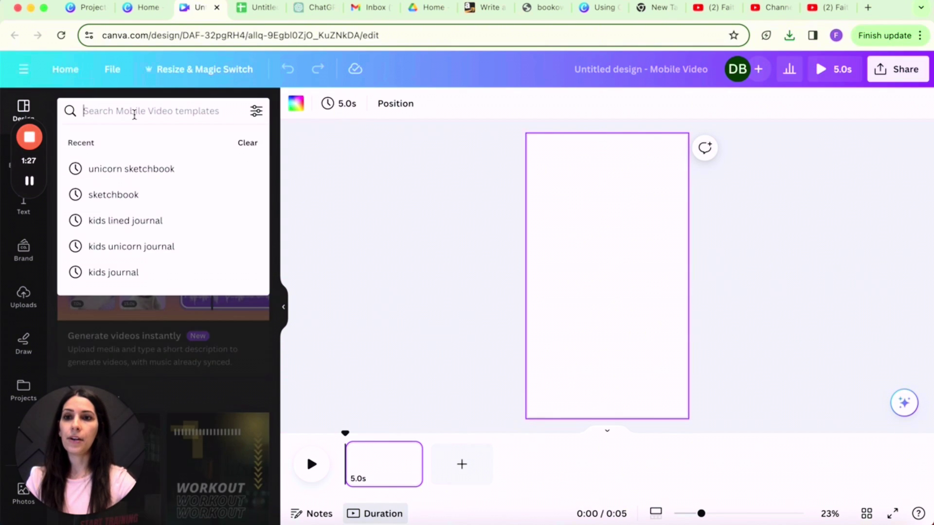
text(fitness)
key(Return)
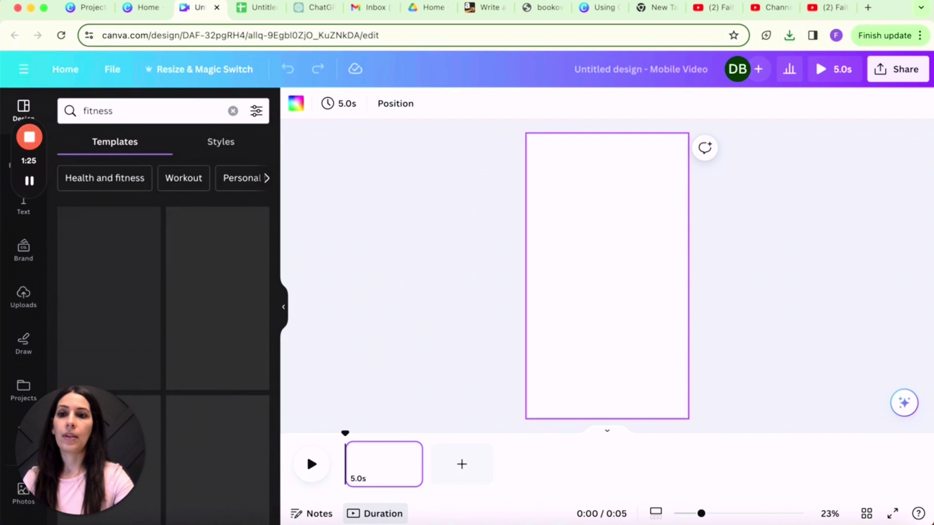
scroll(204, 363, down, 1)
scroll(205, 363, down, 6)
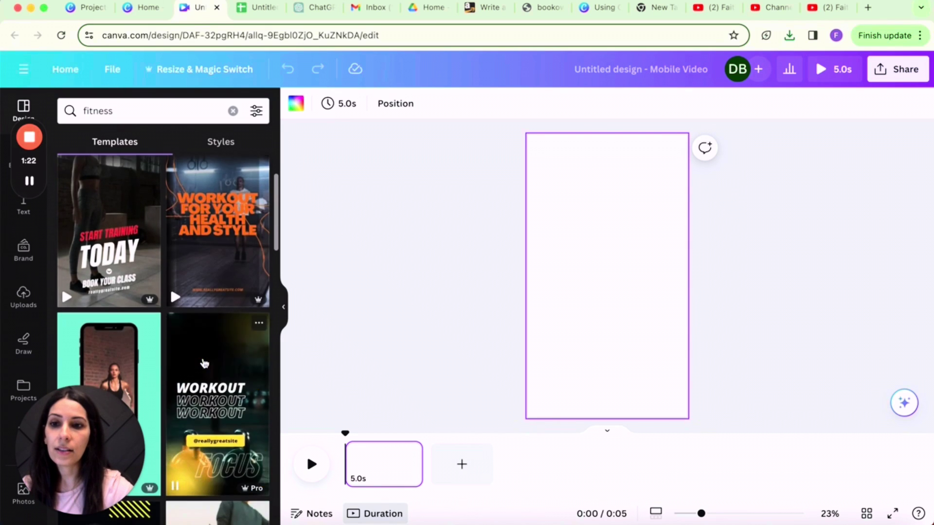
scroll(204, 363, down, 2)
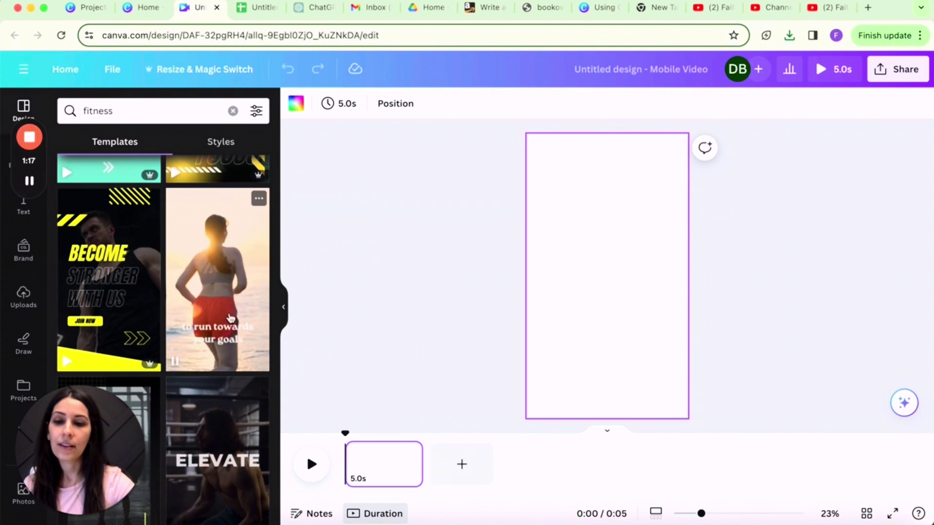
scroll(231, 319, down, 3)
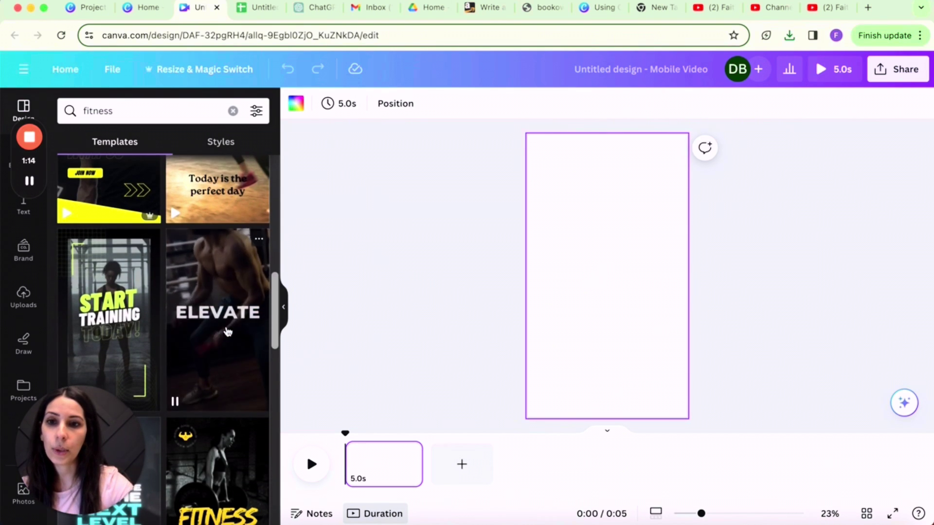
scroll(228, 332, down, 1)
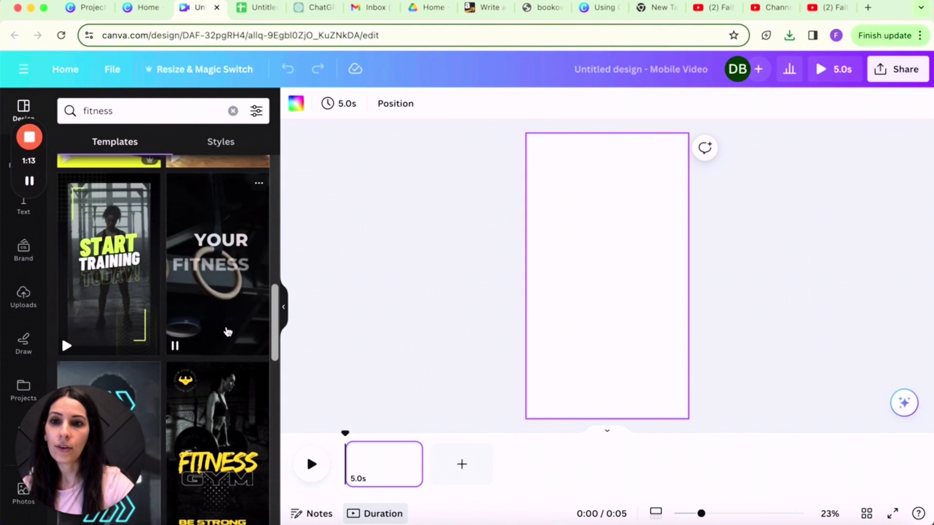
scroll(226, 336, up, 3)
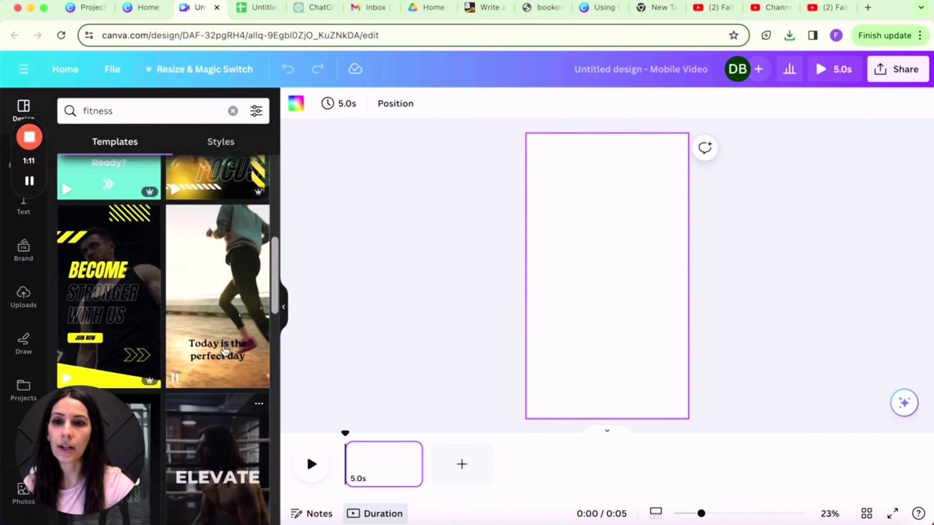
scroll(227, 331, up, 1)
- Apply the running template's 'to run towards your goals' page to the reel
click(231, 296)
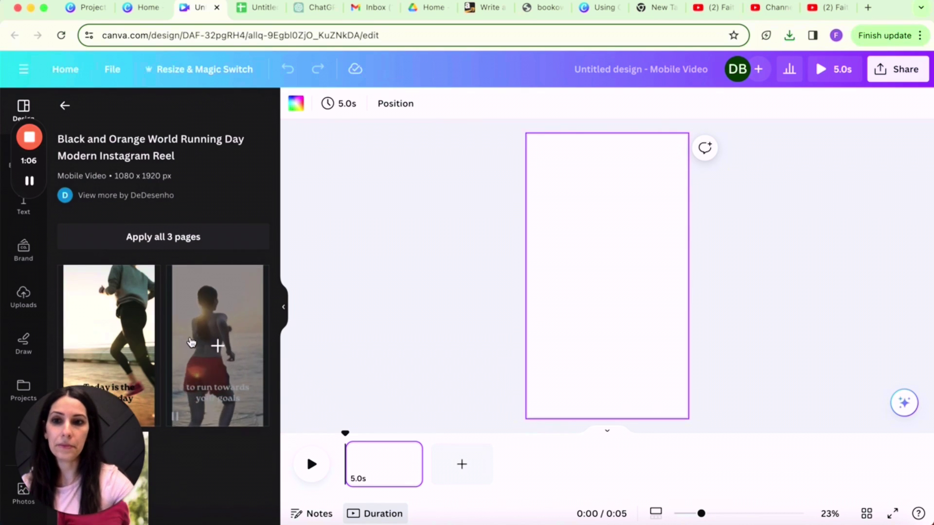
scroll(191, 343, down, 3)
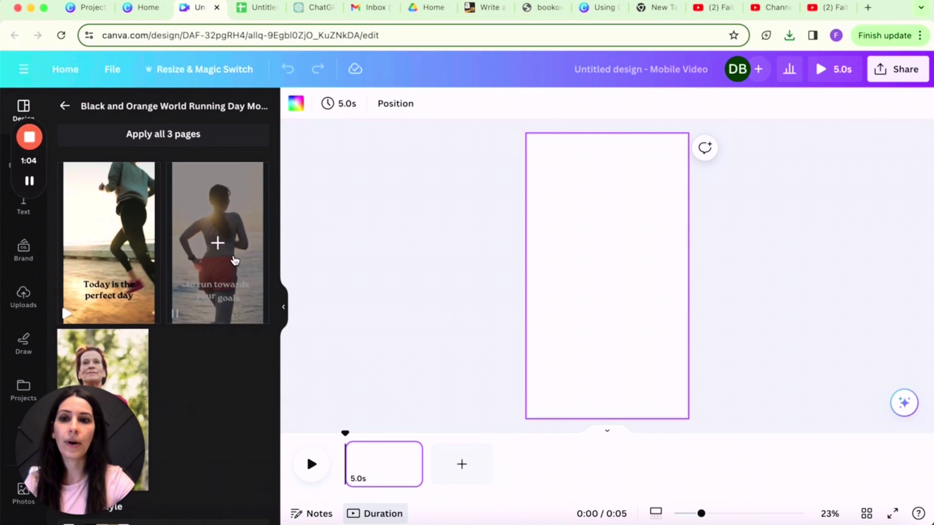
click(234, 260)
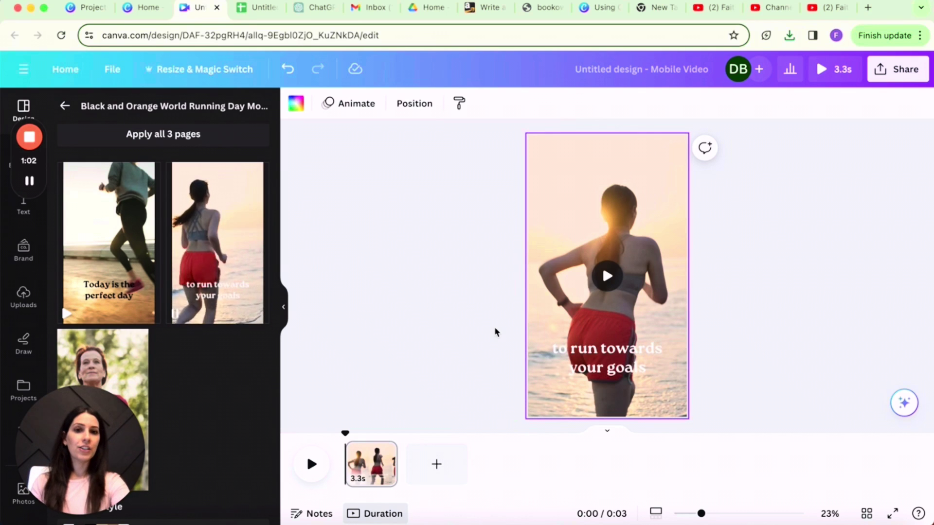
- Raise the 'to run towards your goals' text to mid-page and add a duplicate reading 'CTA' below it
drag(600, 366, 602, 276)
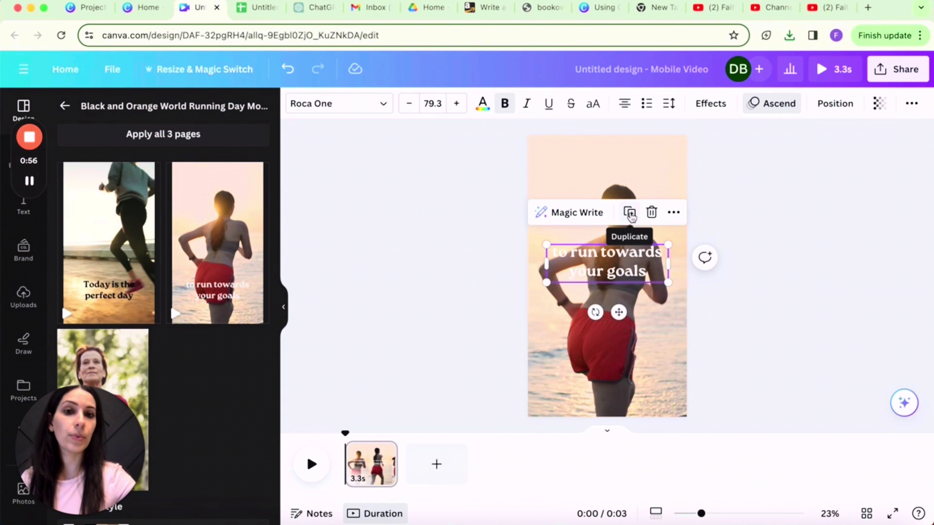
click(630, 214)
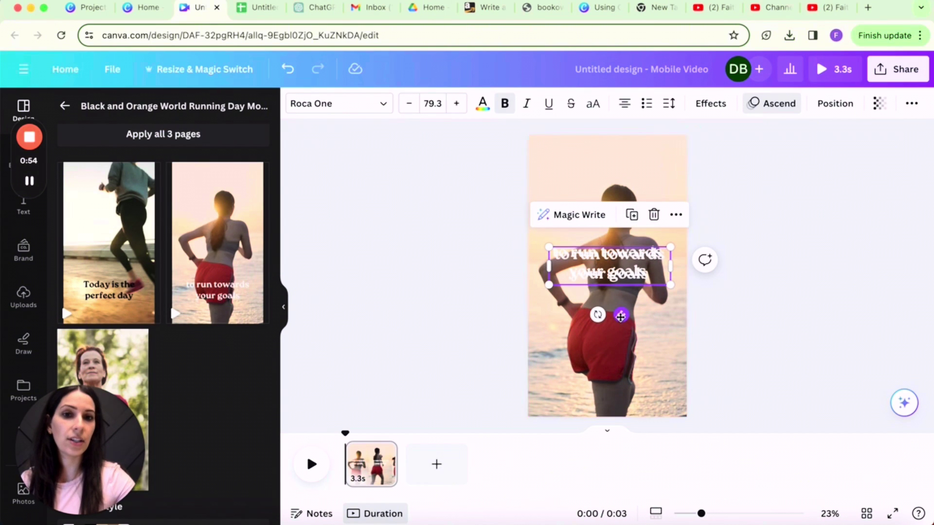
drag(620, 314, 620, 362)
double_click(614, 319)
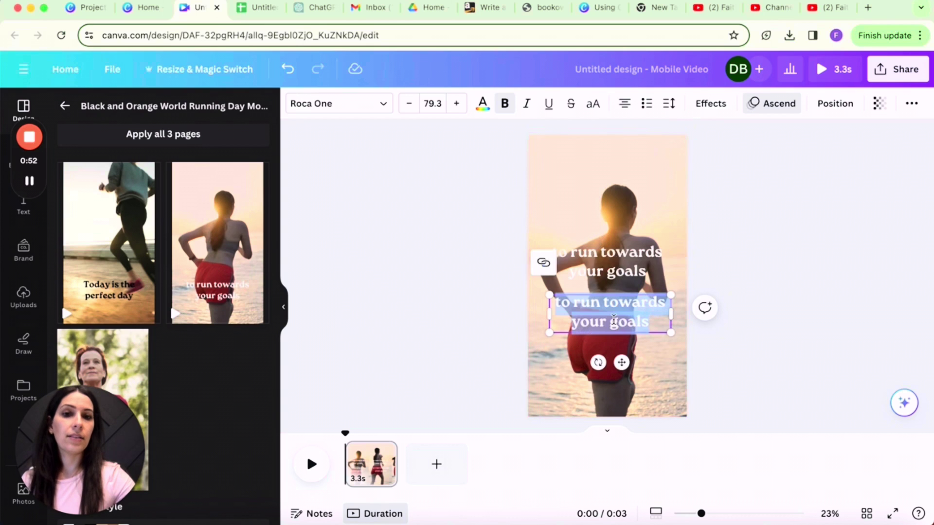
text(CTA)
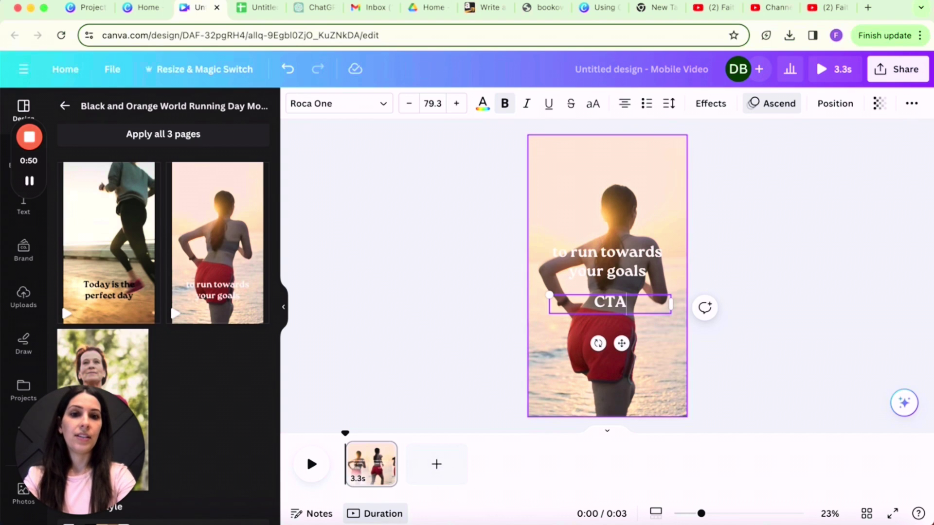
click(559, 341)
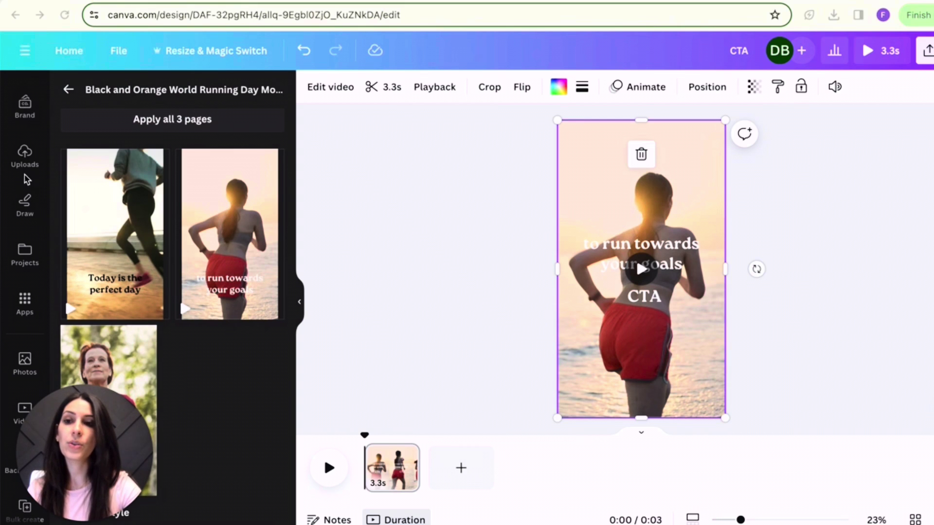
- Open Bulk create from the Apps panel and start uploading the quotes CSV
scroll(19, 287, down, 3)
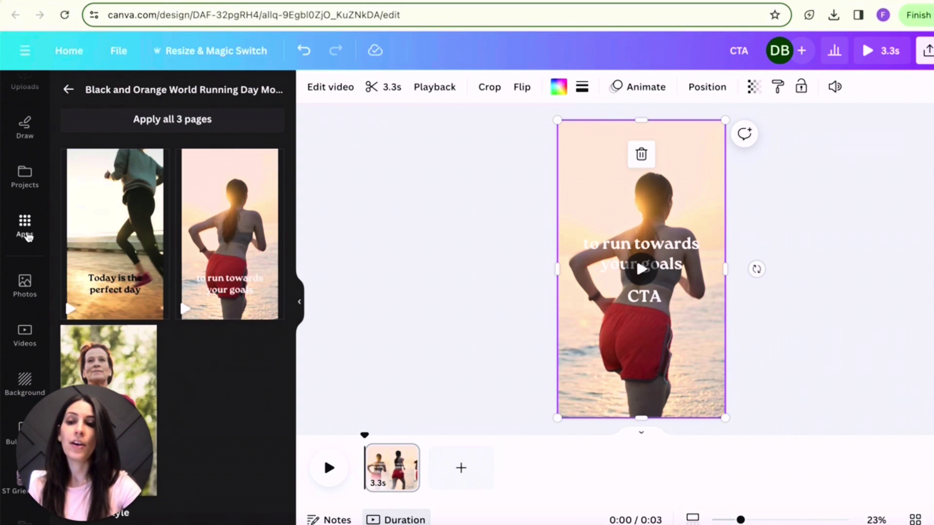
click(25, 229)
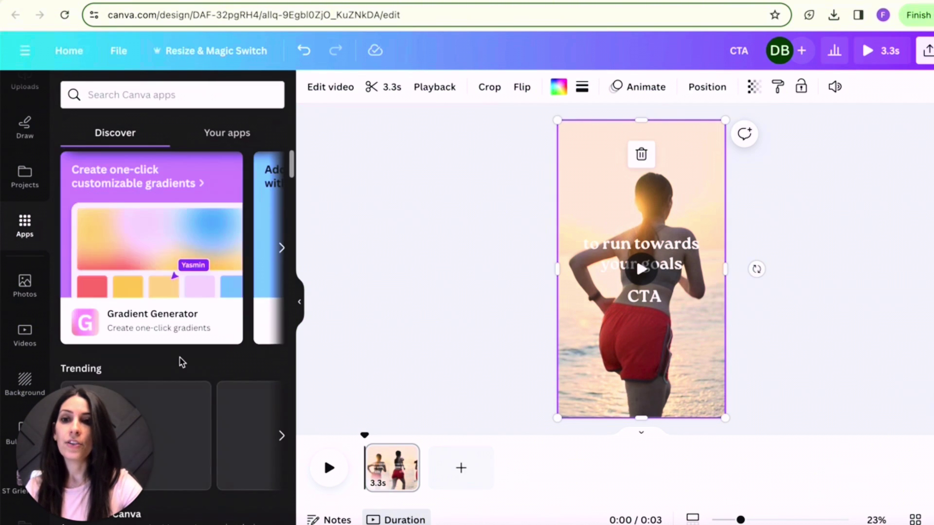
scroll(195, 377, down, 2)
scroll(197, 378, down, 4)
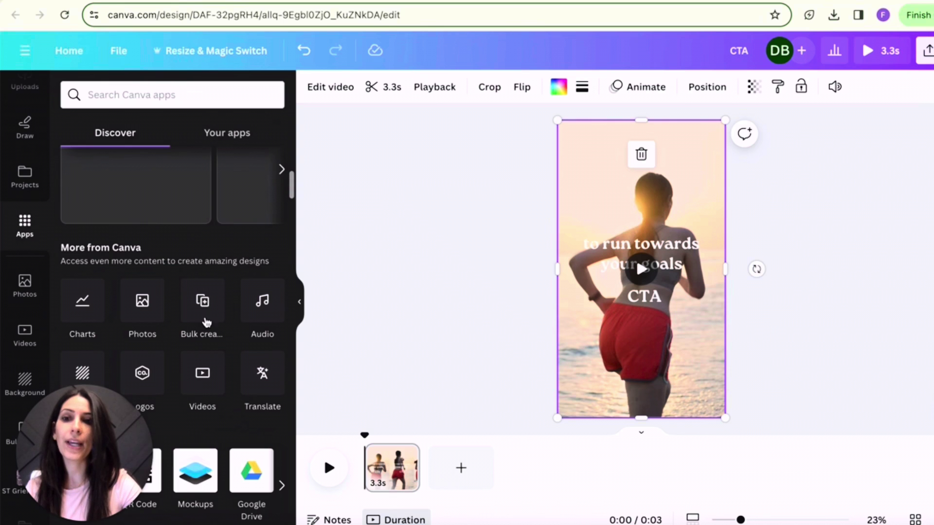
click(205, 311)
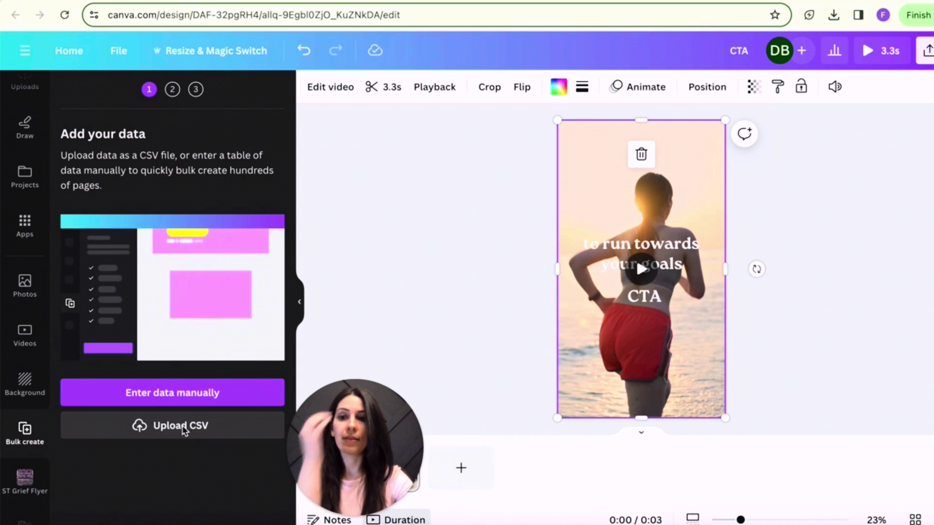
click(182, 430)
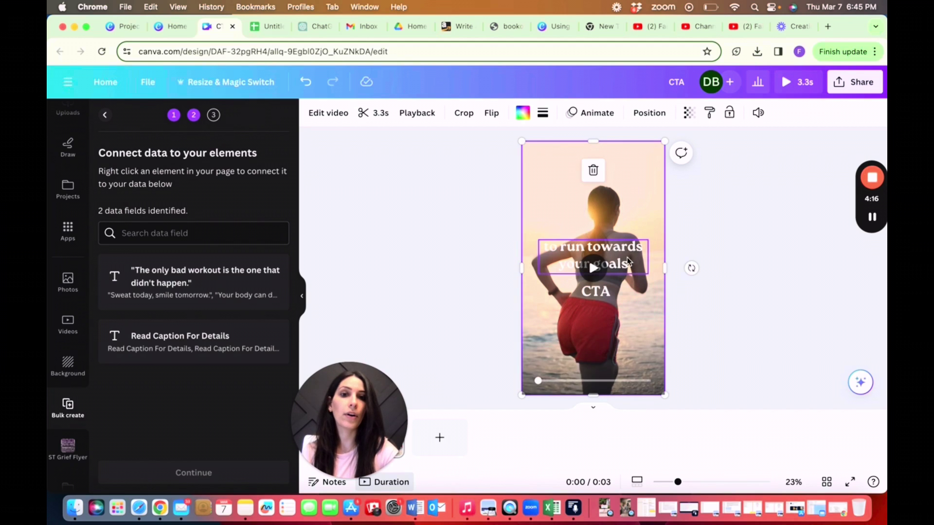
- Connect the 'to run towards your goals' text box to the quotes data field
drag(391, 406, 207, 405)
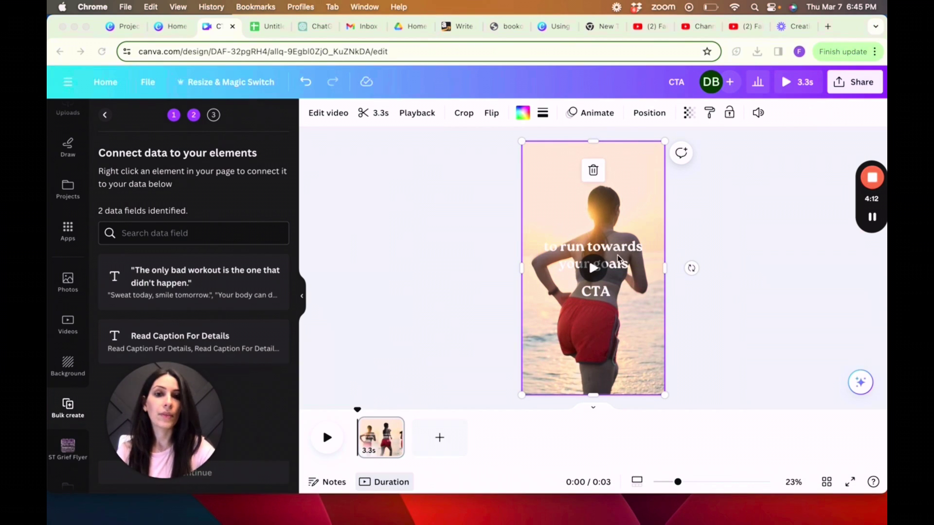
click(626, 265)
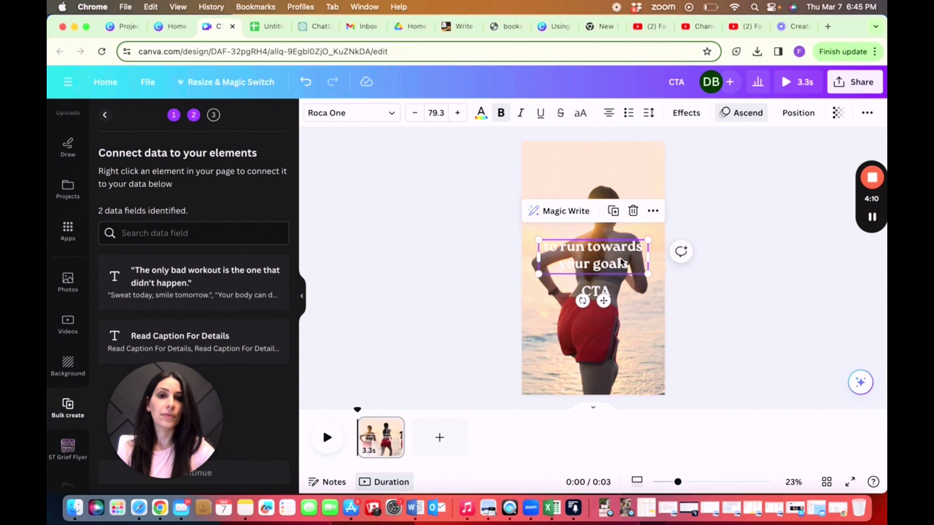
click(652, 211)
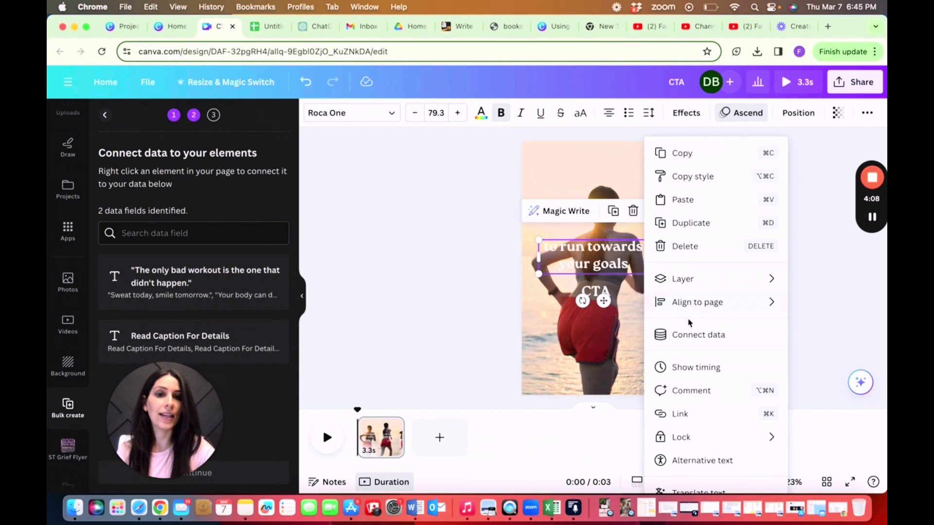
click(691, 335)
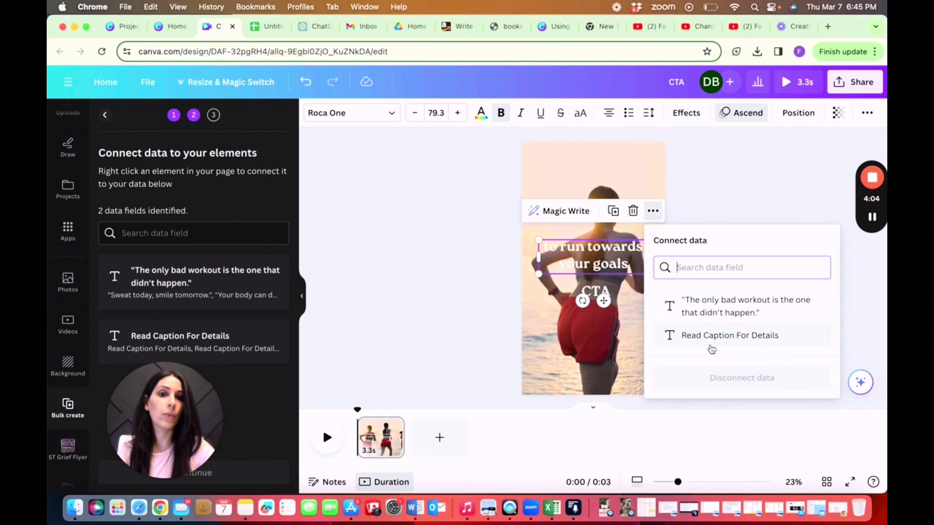
click(720, 314)
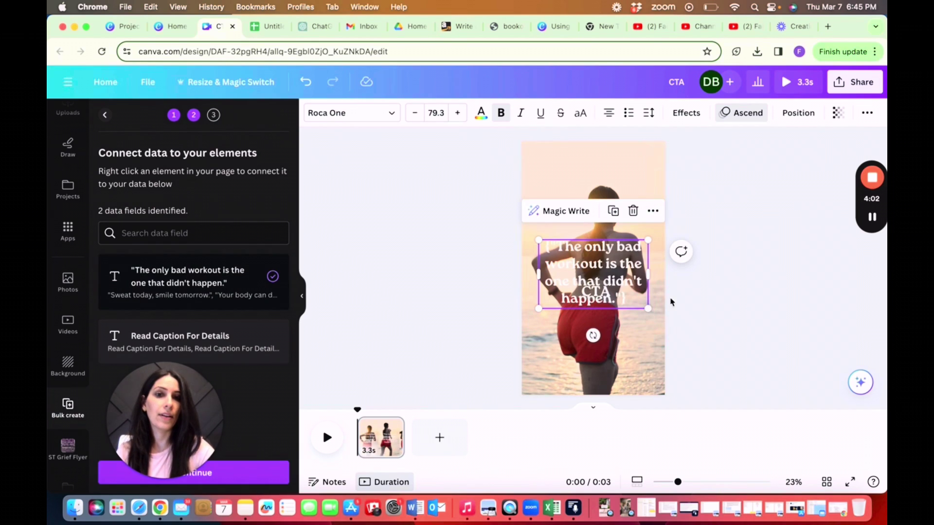
click(628, 311)
click(624, 291)
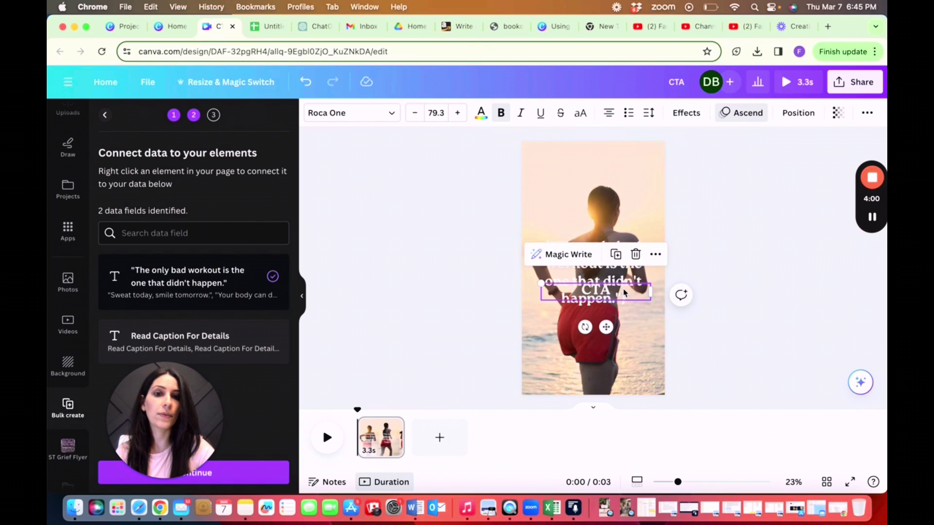
- Drag the CTA text box lower on the reel and reselect it
drag(624, 304, 616, 330)
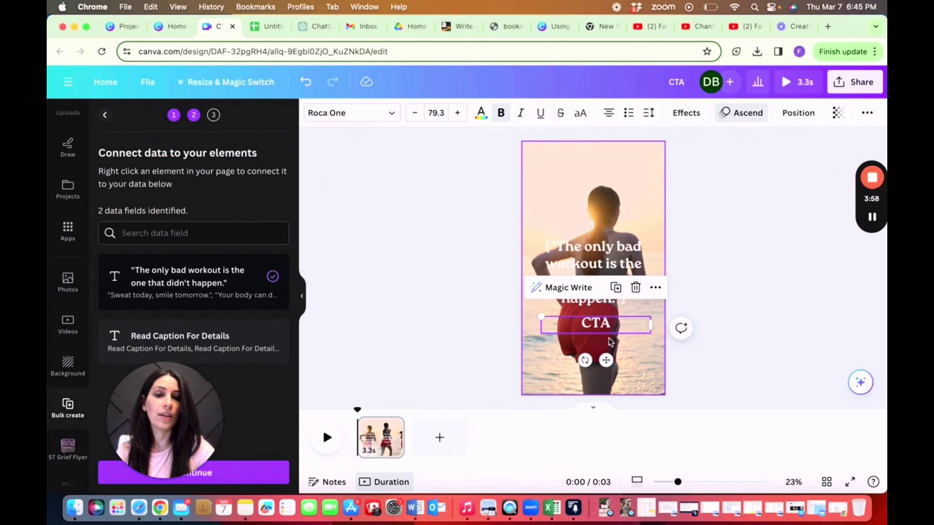
click(618, 329)
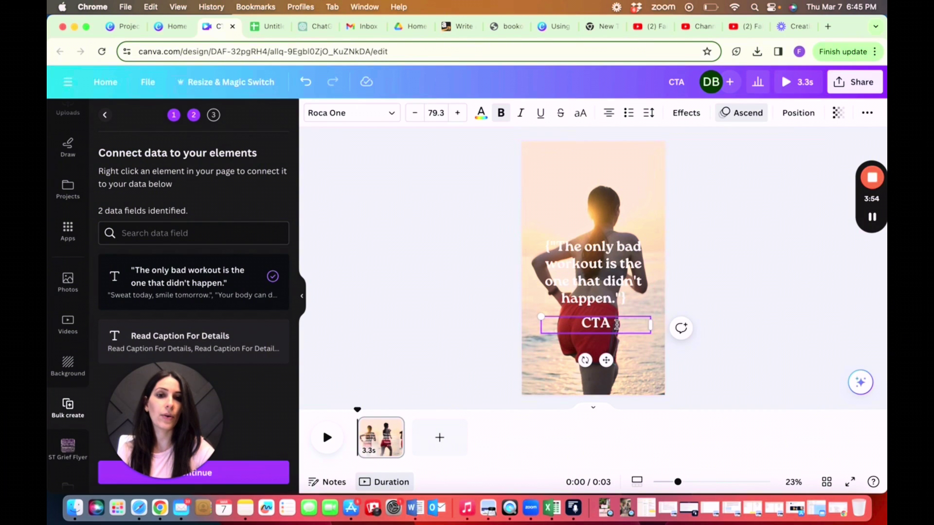
click(627, 374)
click(596, 324)
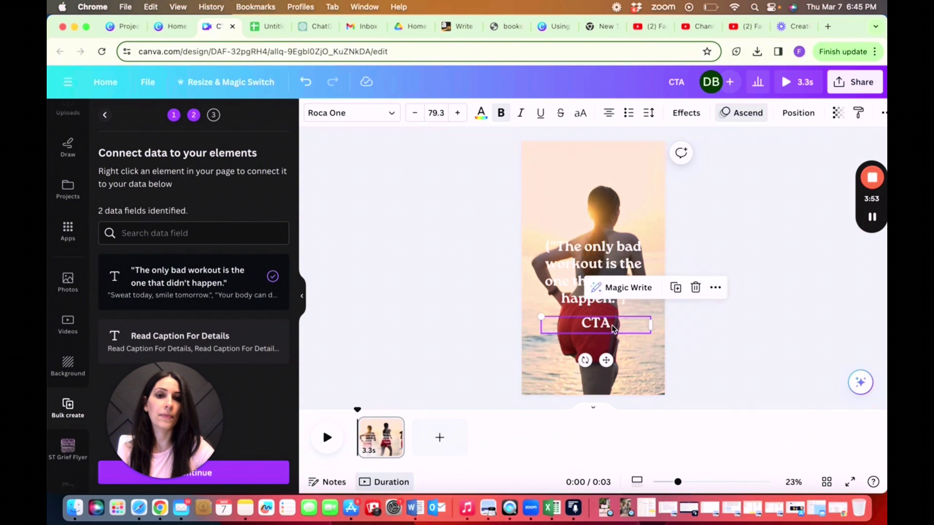
- Connect the CTA text to the 'Read Caption For Details' data field
click(656, 288)
click(689, 334)
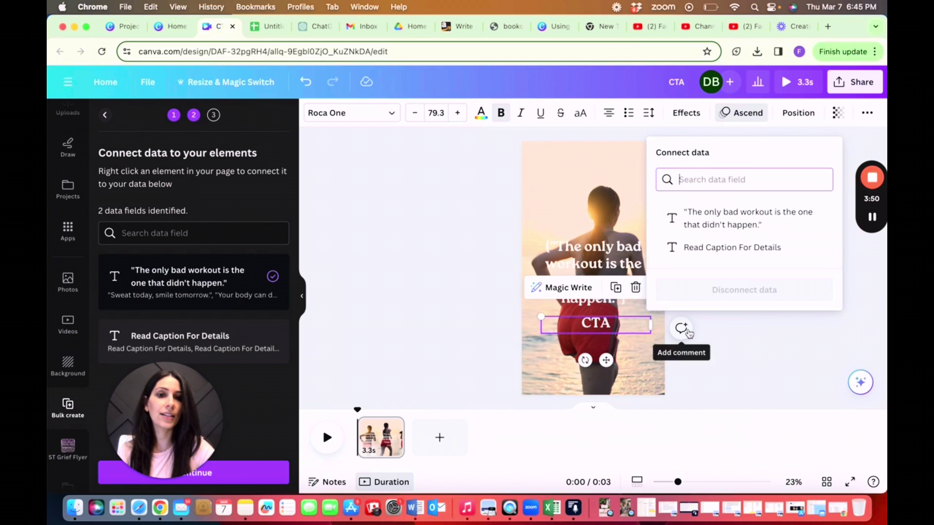
click(713, 248)
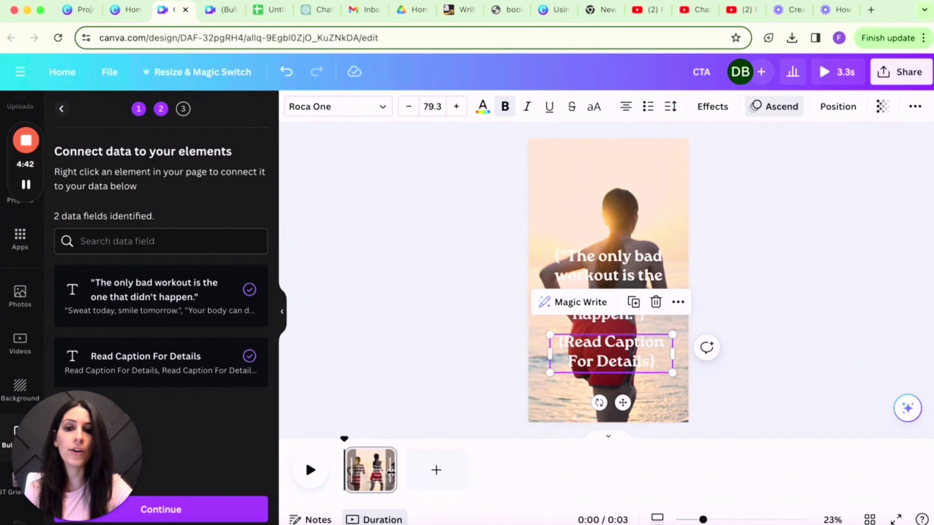
- Stretch the reel clip in the timeline from 3.3s to 5.2s
drag(394, 471, 419, 476)
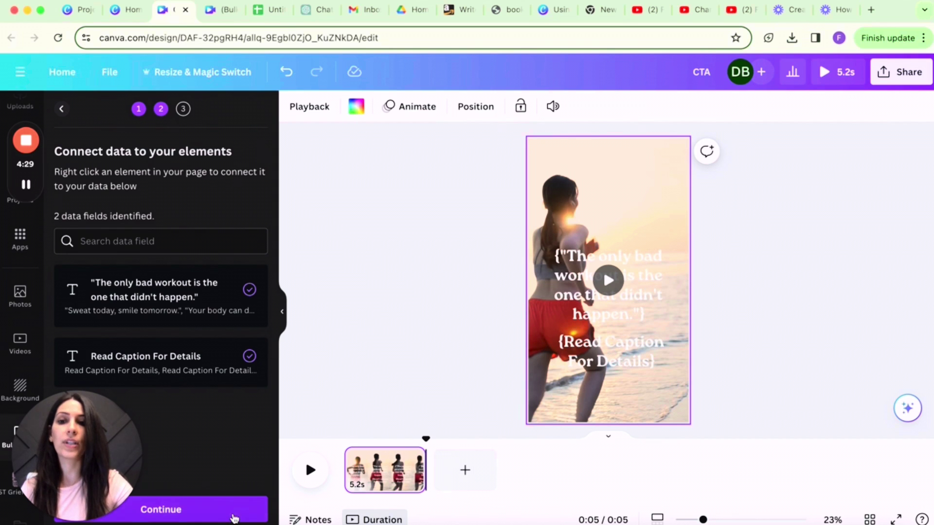
click(235, 516)
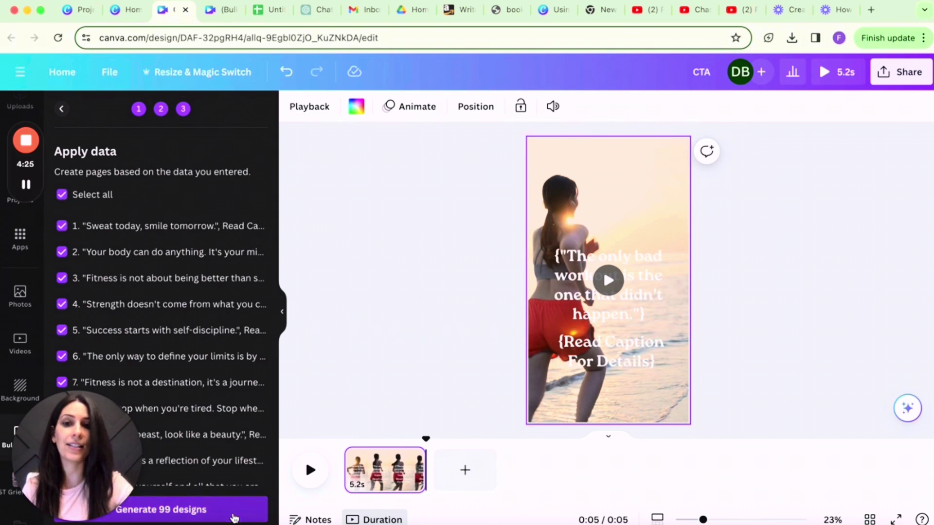
- Generate 99 designs with all data rows applied
click(235, 517)
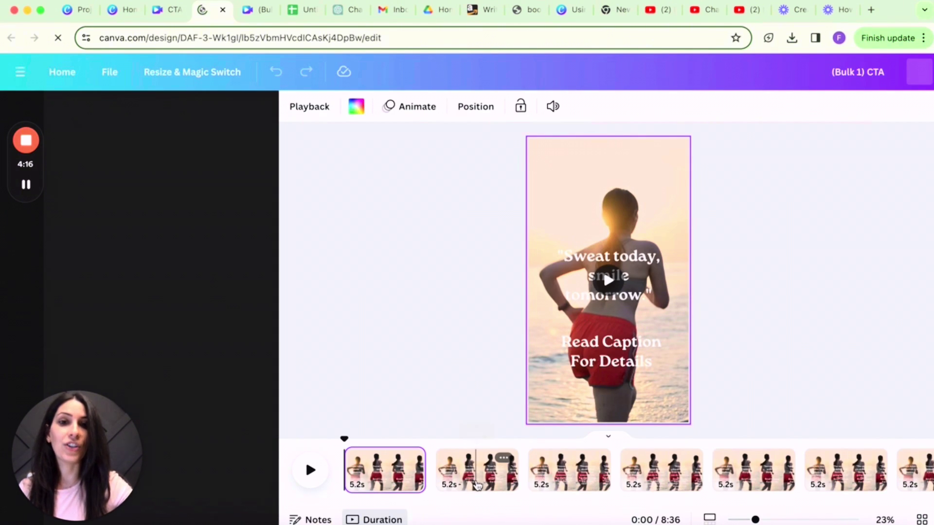
click(469, 483)
click(578, 479)
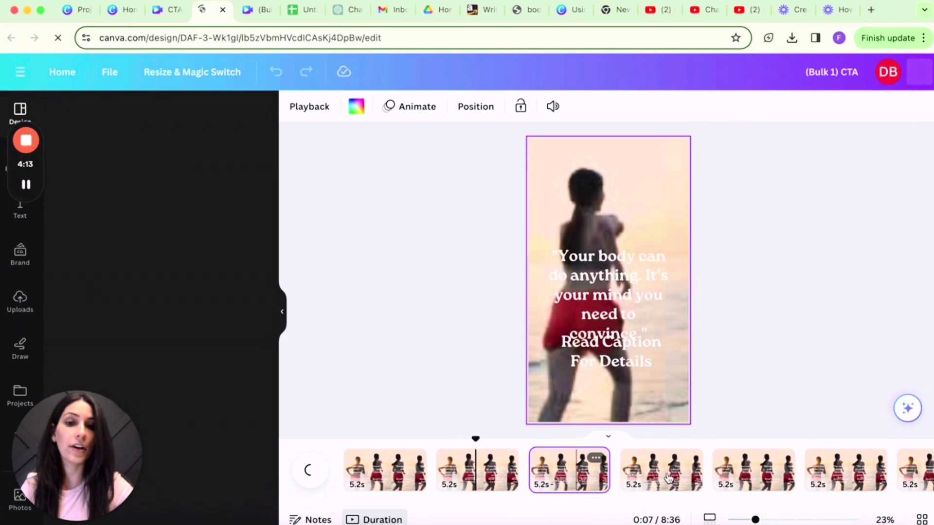
click(672, 479)
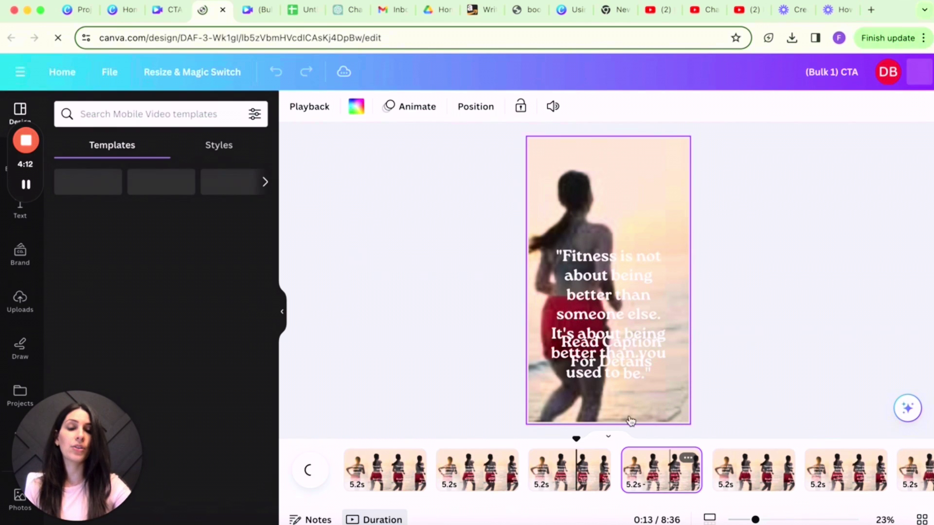
click(604, 255)
click(605, 245)
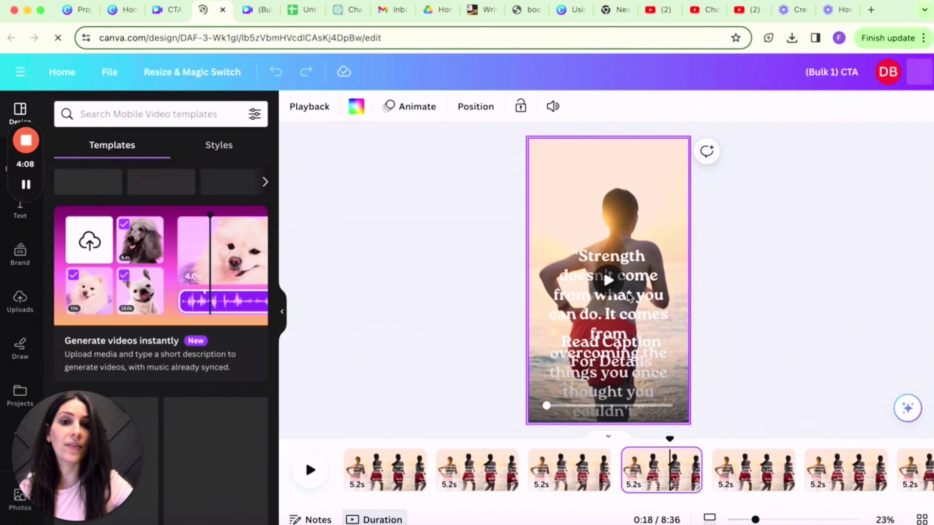
click(643, 251)
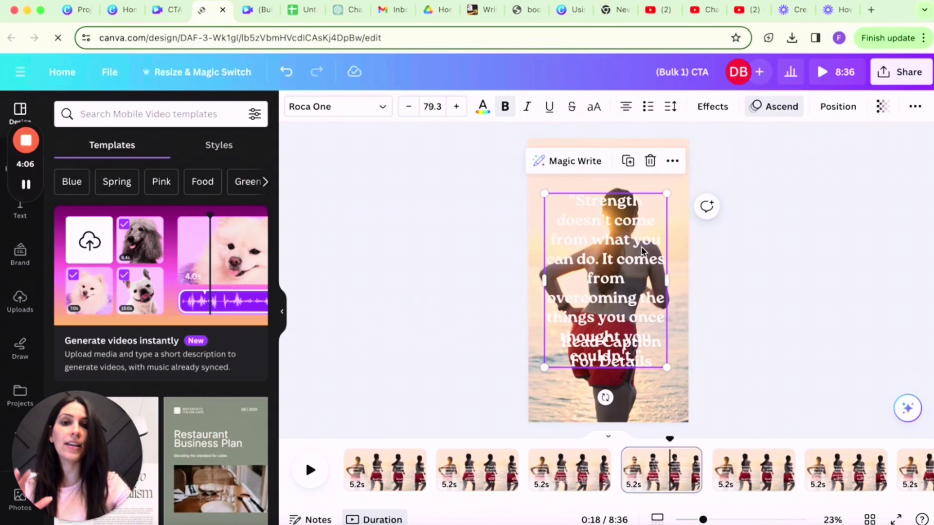
drag(641, 228, 640, 195)
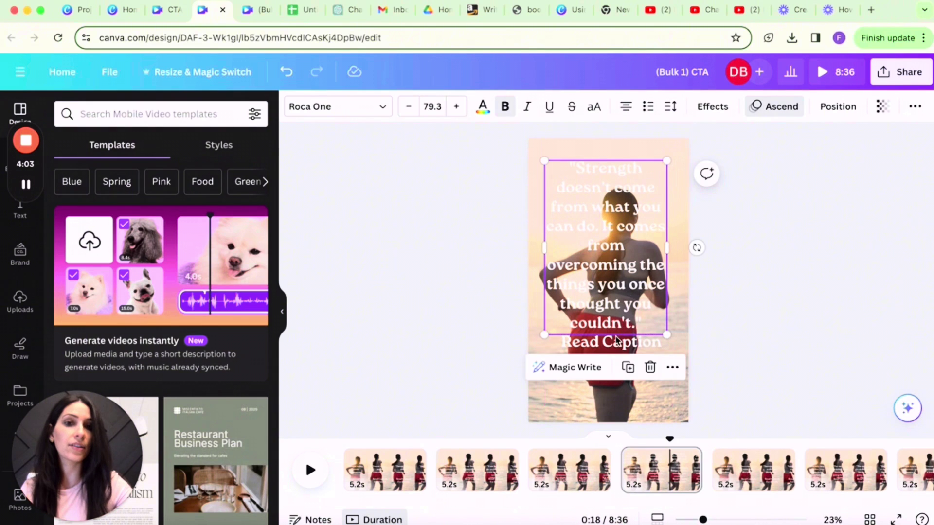
drag(613, 358, 613, 364)
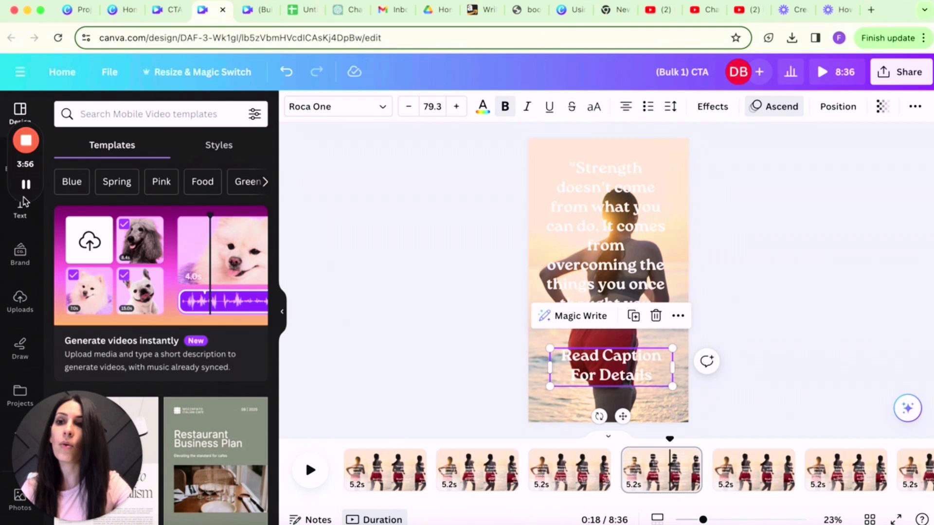
mouse_move(26, 153)
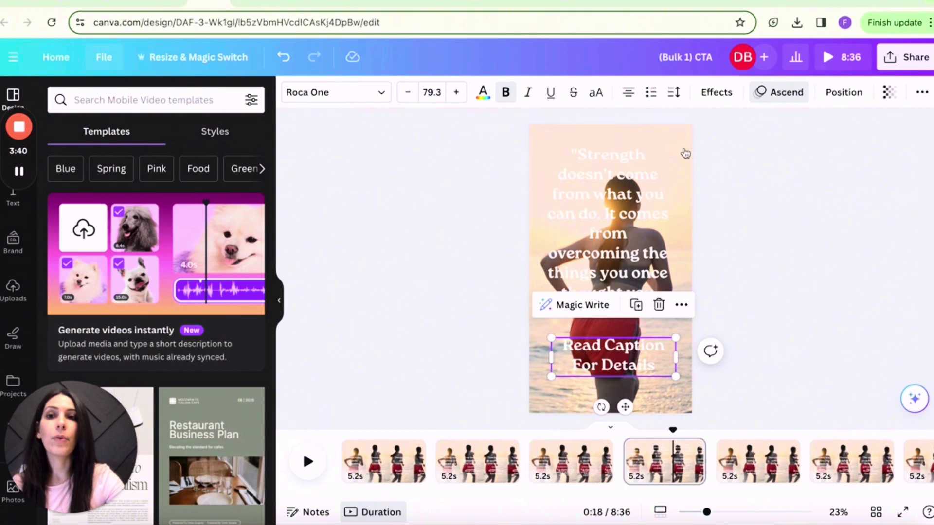
- Set up the MP4 download to include only Page 1 instead of all pages
click(914, 60)
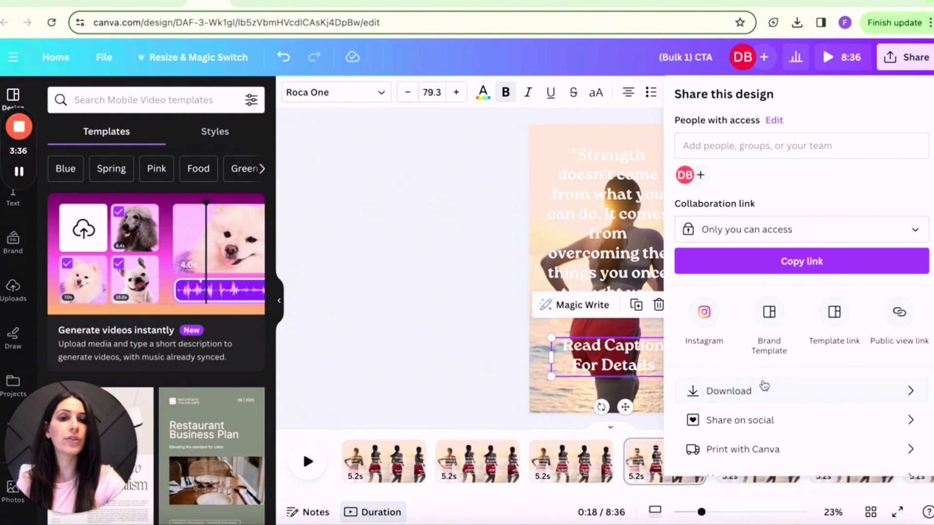
click(762, 393)
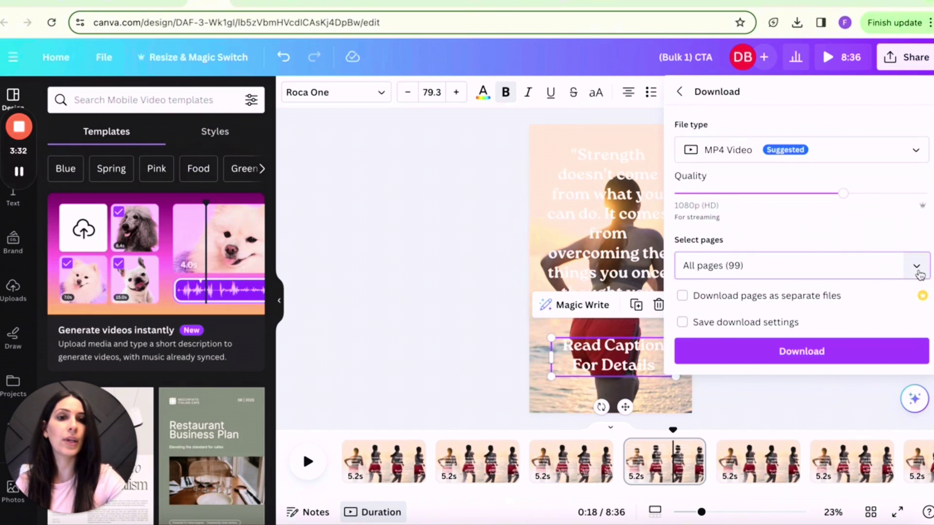
click(917, 267)
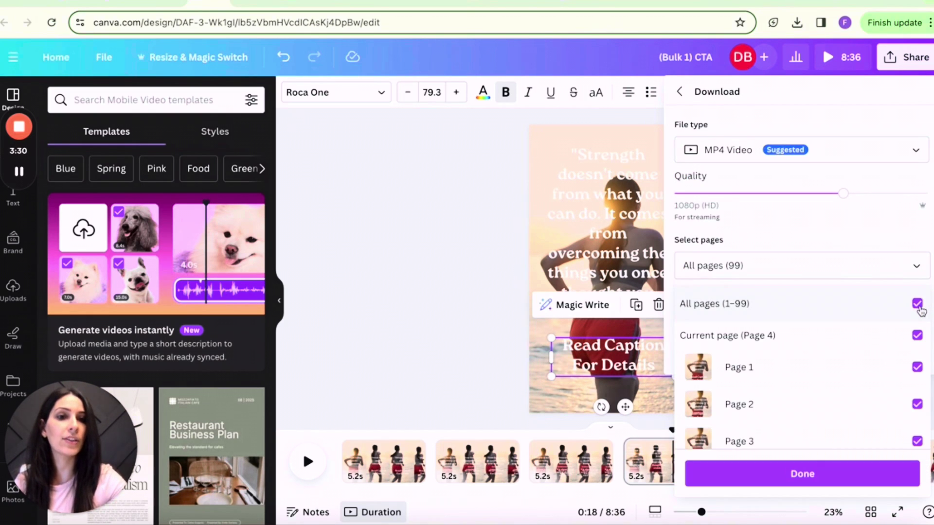
click(918, 305)
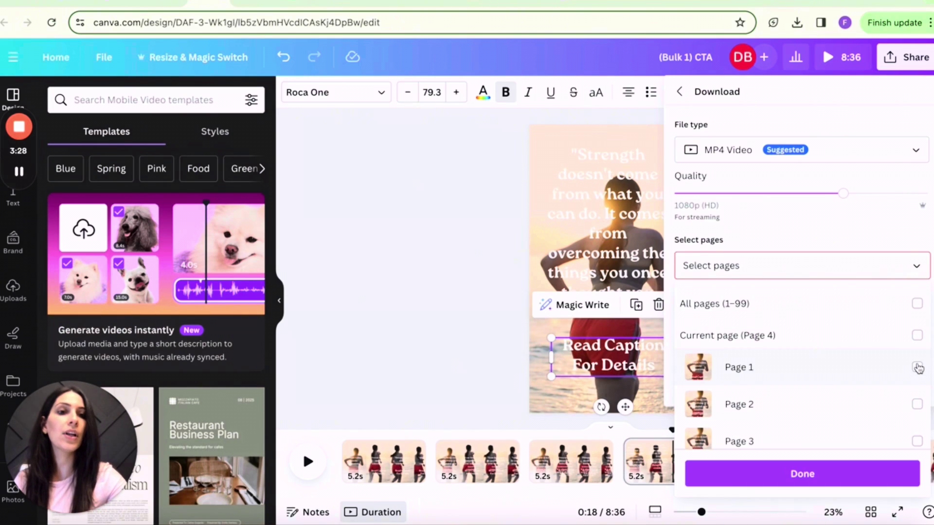
click(918, 368)
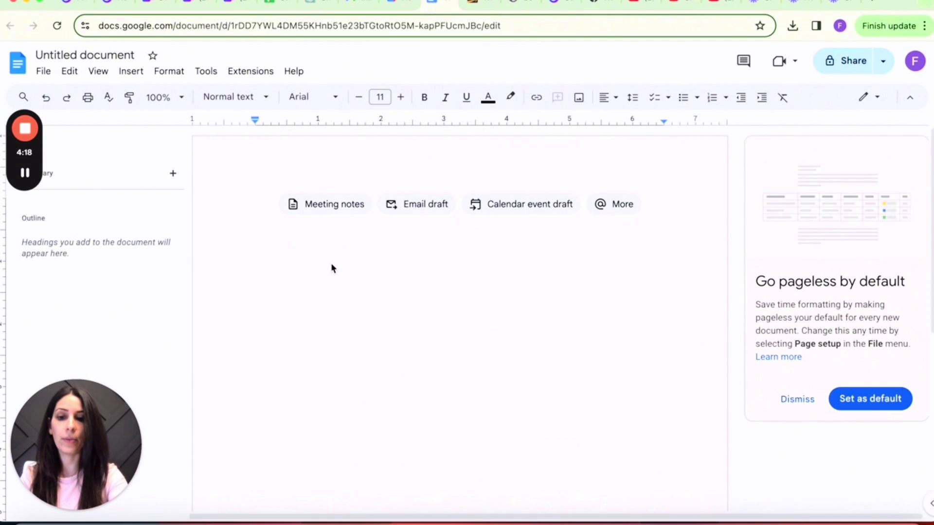
- Paste the fitness-goals sentence and prefix it with 'Hook:'
text(Set realistic and specific goals for your fitness journey.)
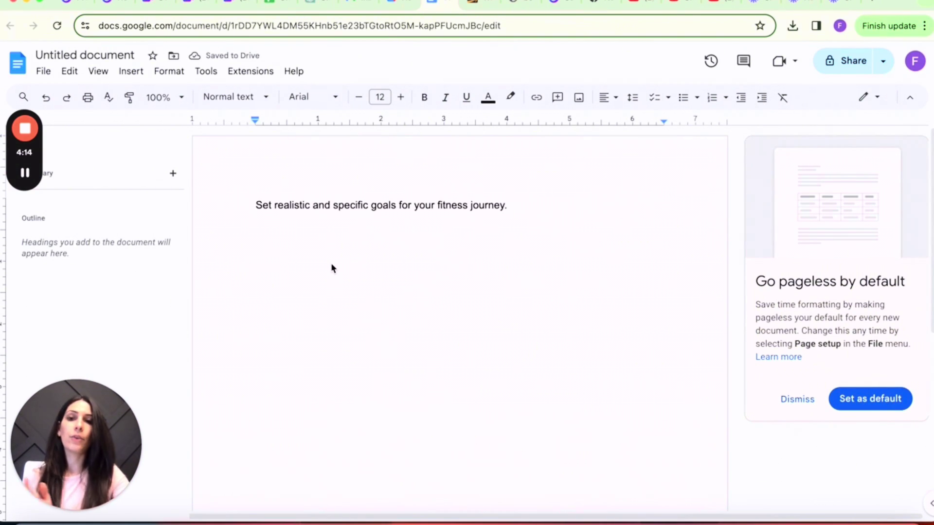
click(255, 205)
text(Hoo)
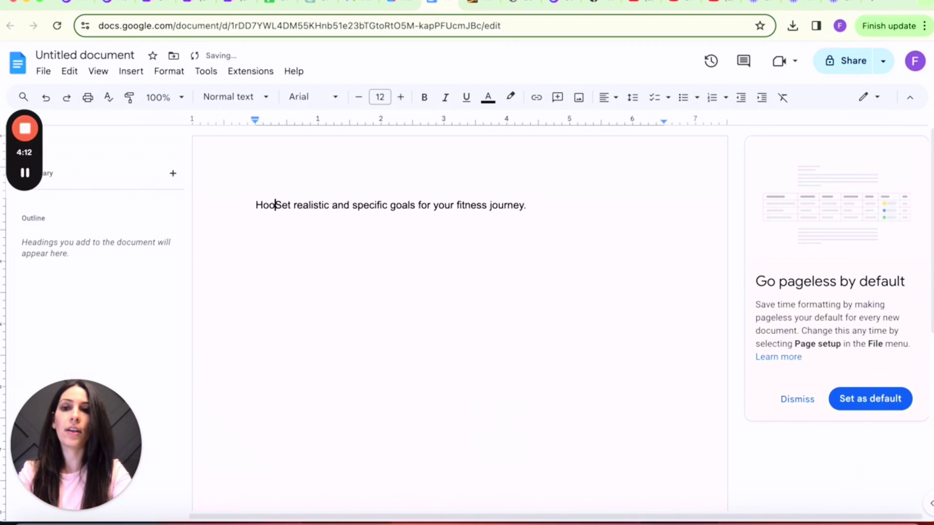
text(k)
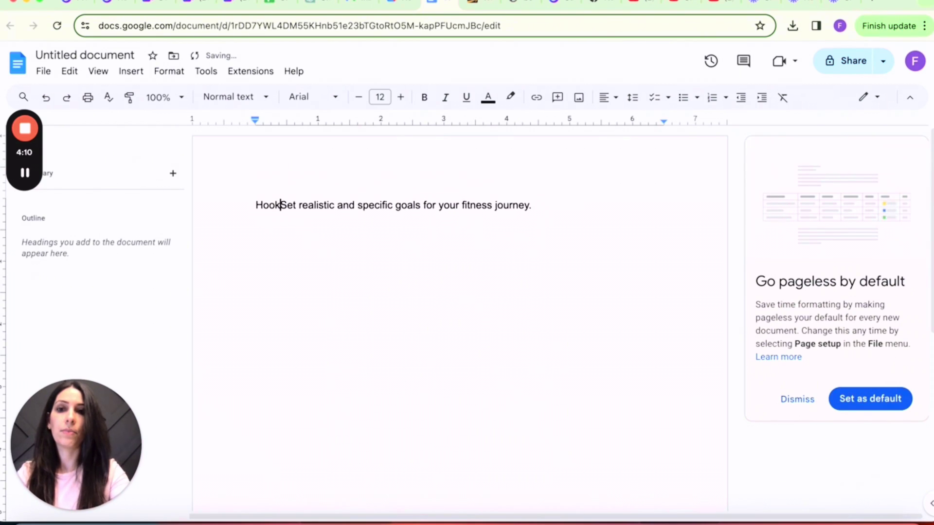
text(:)
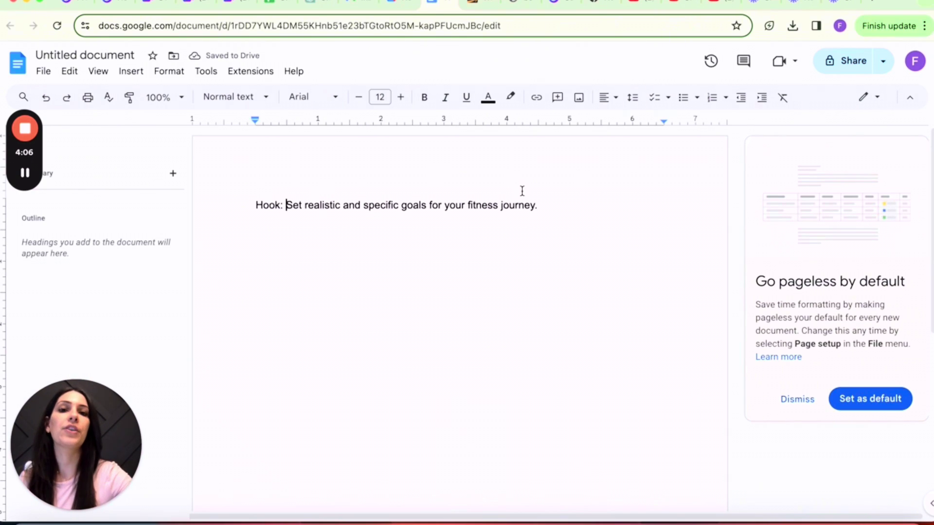
- Add a CTA line reading 'Follow for more fitness tips' and start a new line
click(555, 209)
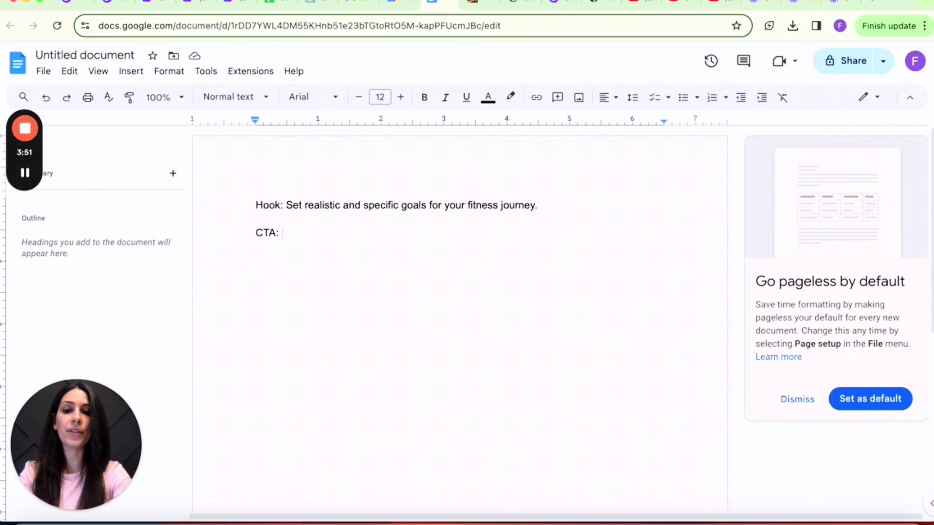
text(F)
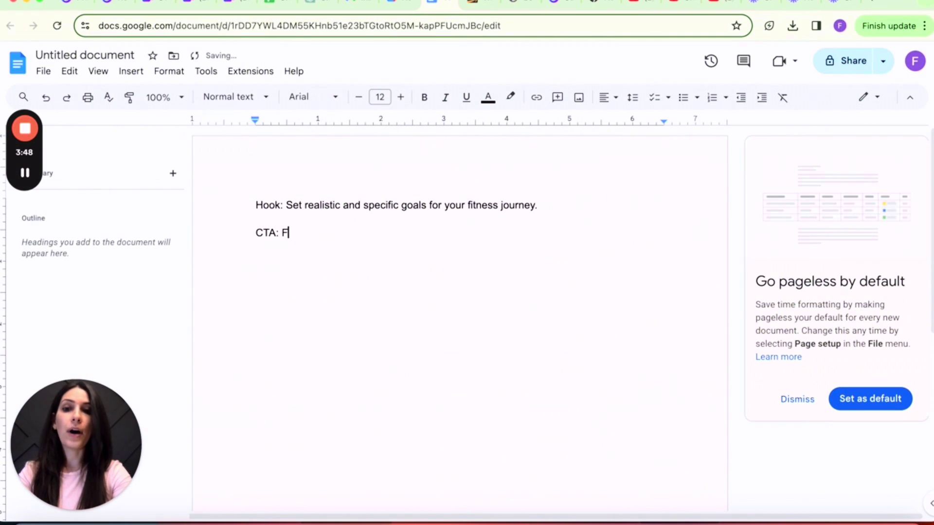
text(ollow for more )
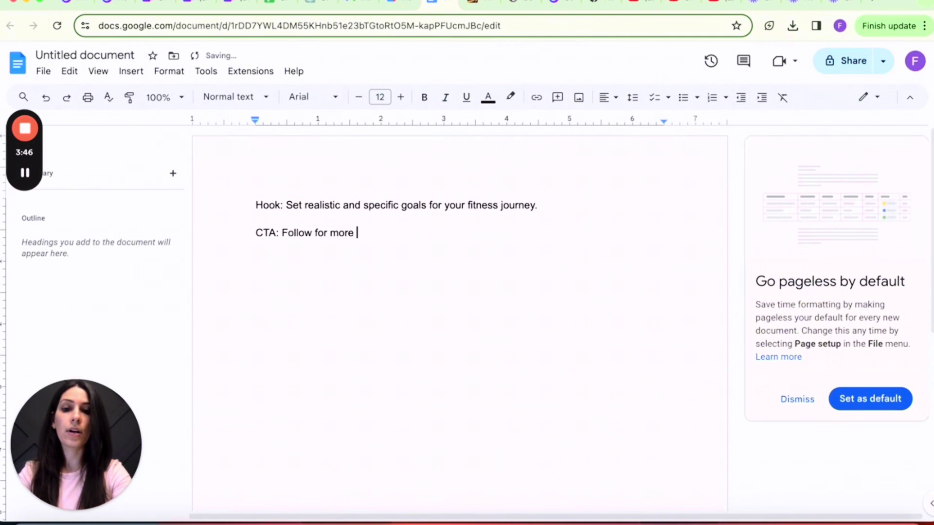
text(fitness tip)
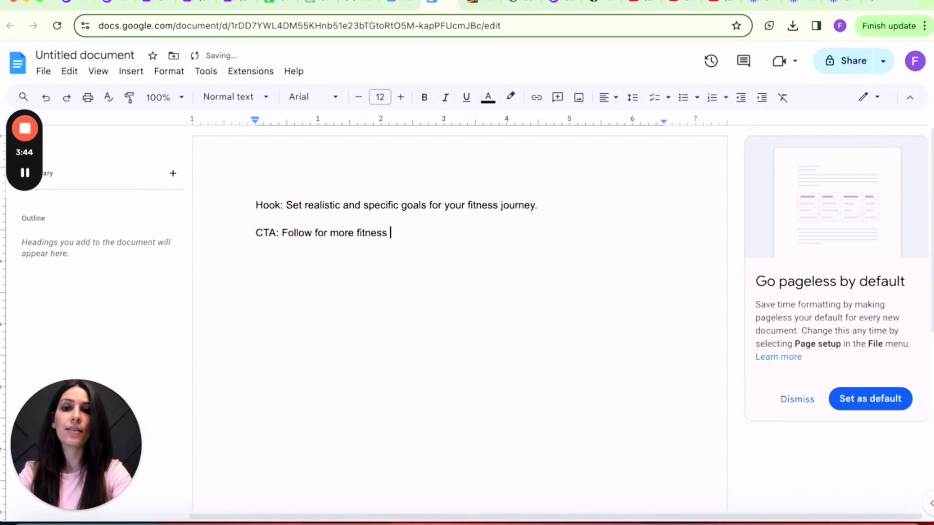
text(s)
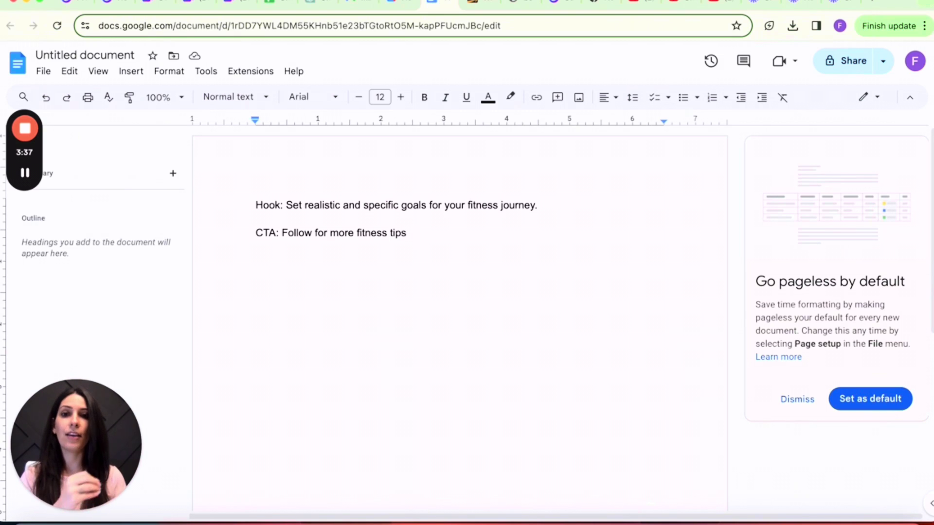
key(Return)
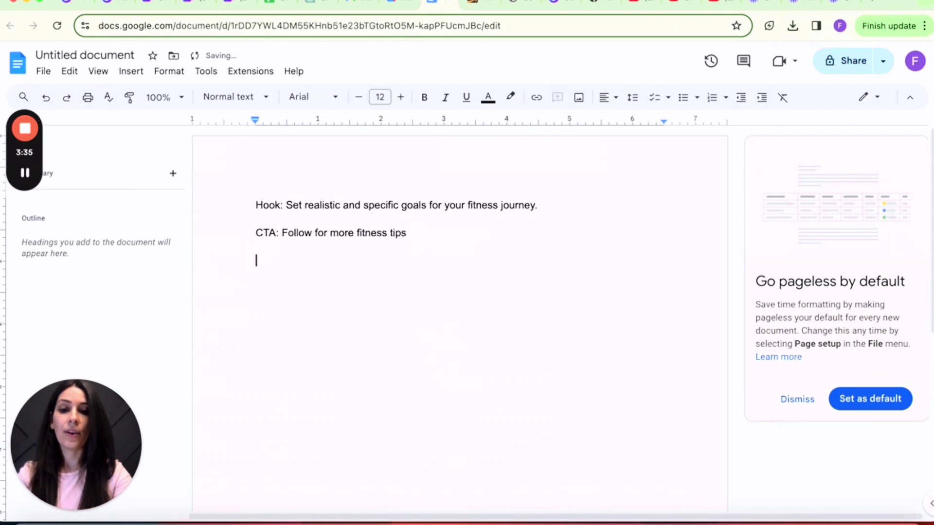
- Type the line 'Caption: Here's What You NEED To Know', fixing typos along the way
text(Caption:)
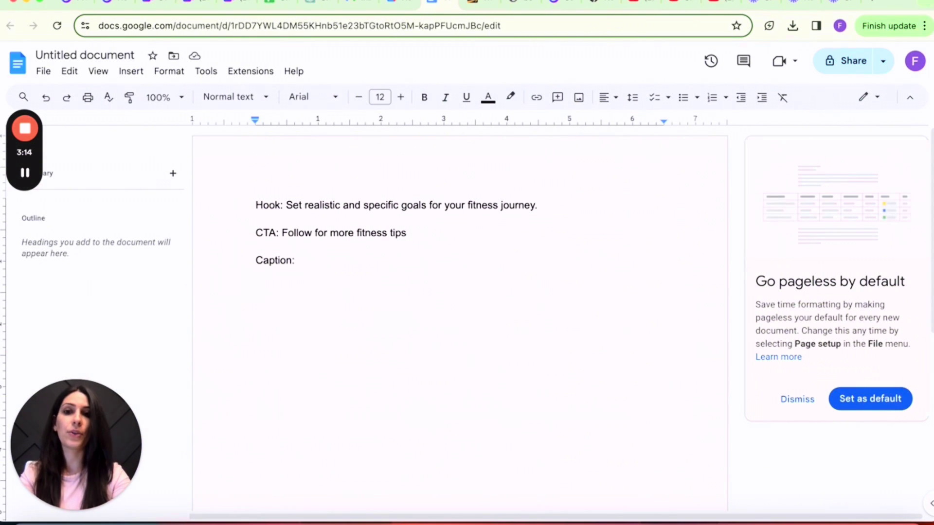
text(Here's)
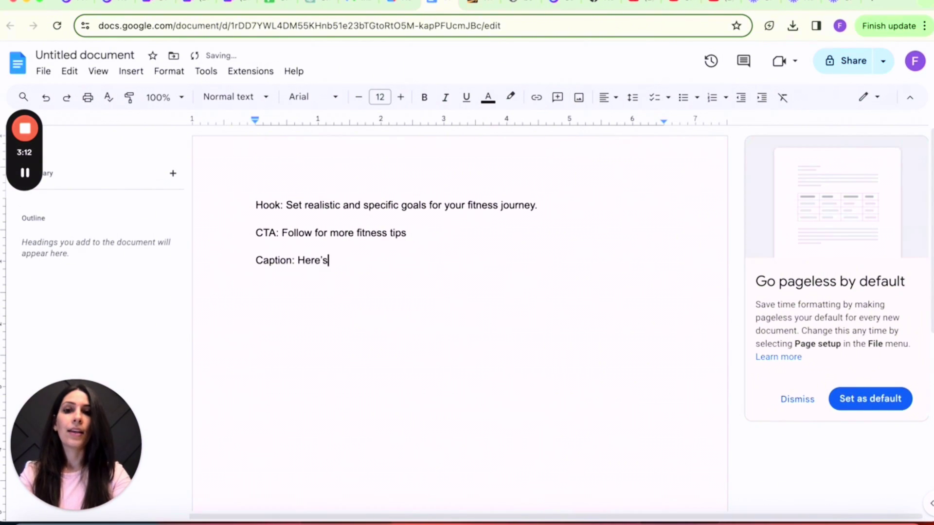
text( What You N)
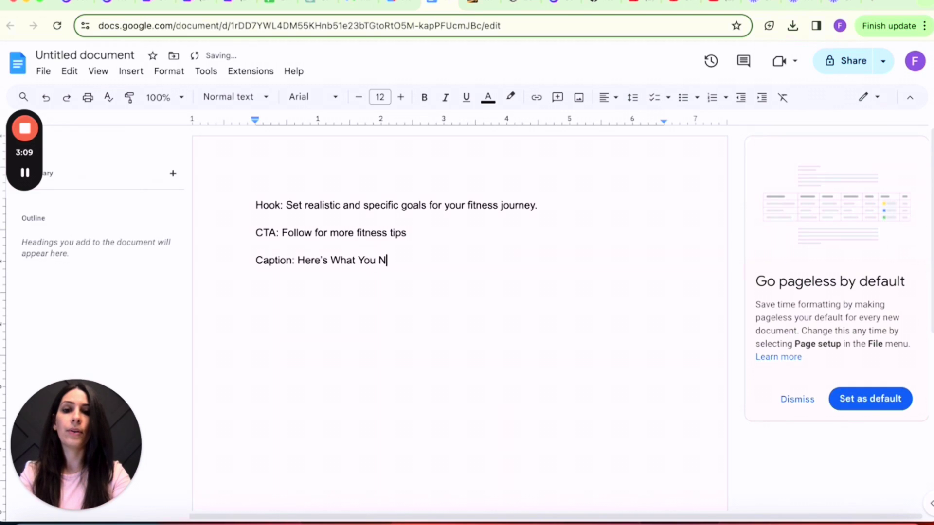
text(EEE lo)
key(BackSpace)
key(BackSpace)
key(BackSpace)
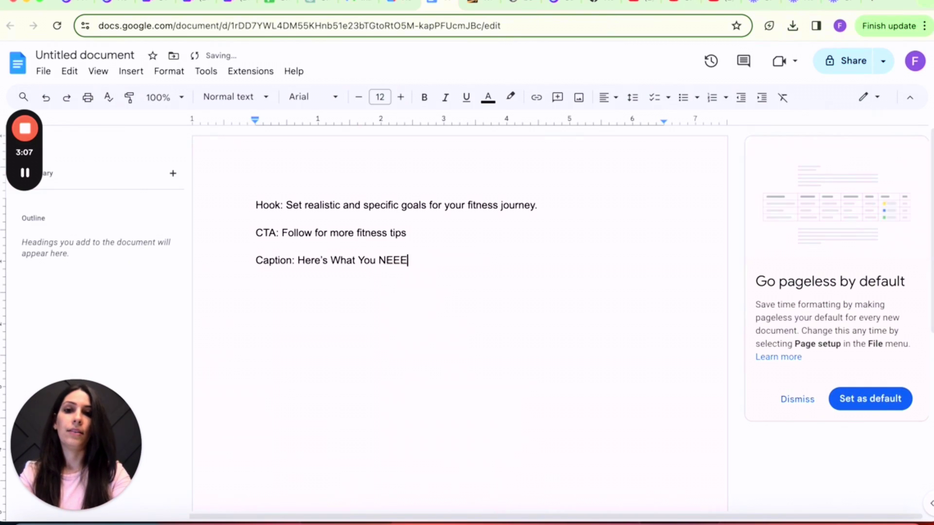
key(BackSpace)
text(D to)
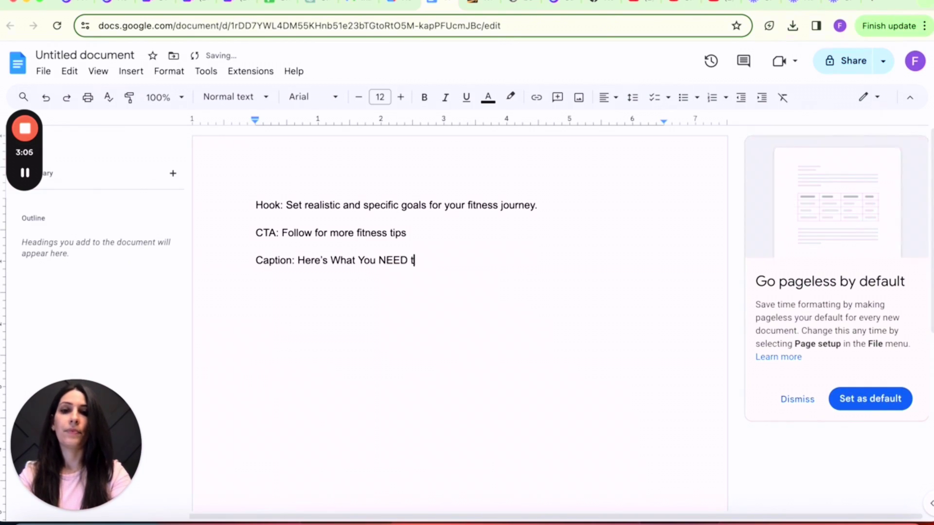
key(BackSpace)
key(BackSpace)
text(To KN)
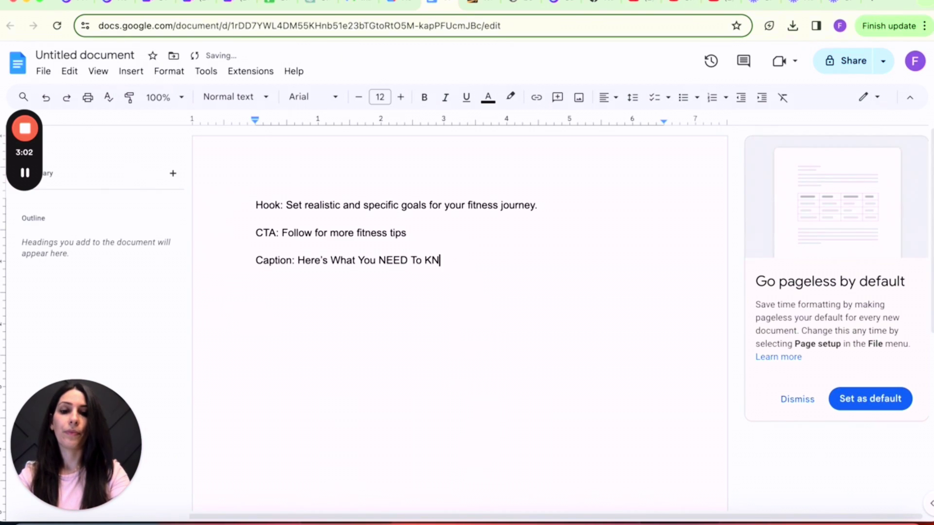
key(BackSpace)
text(now)
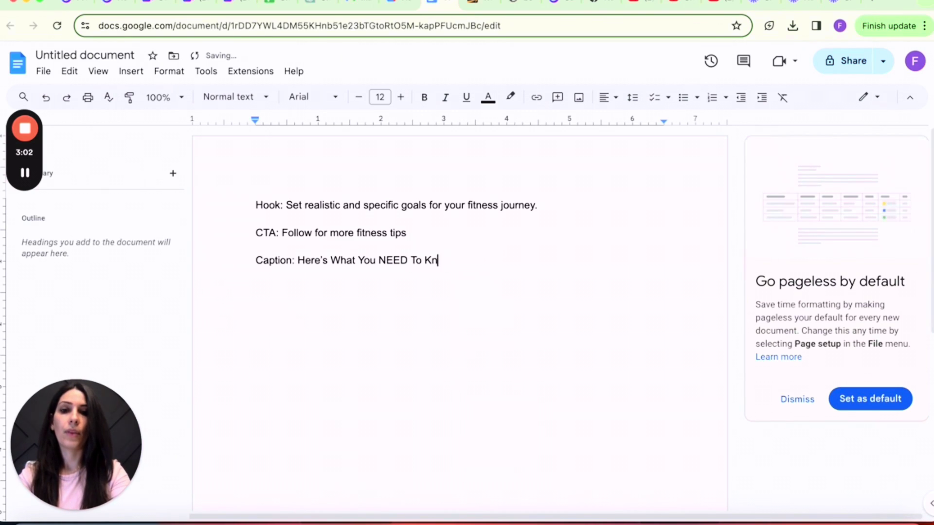